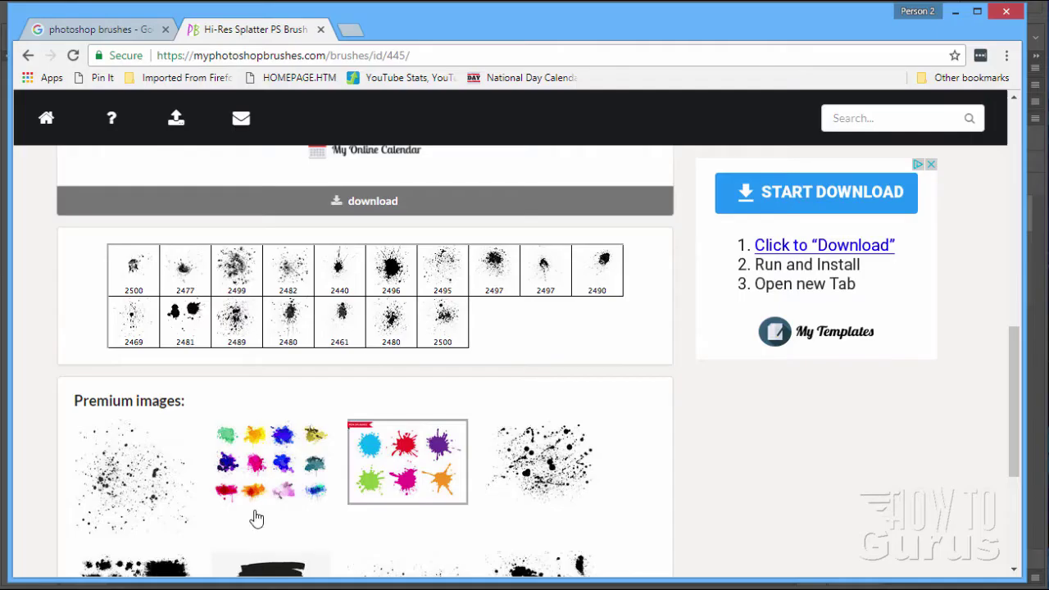
left_click(101, 33)
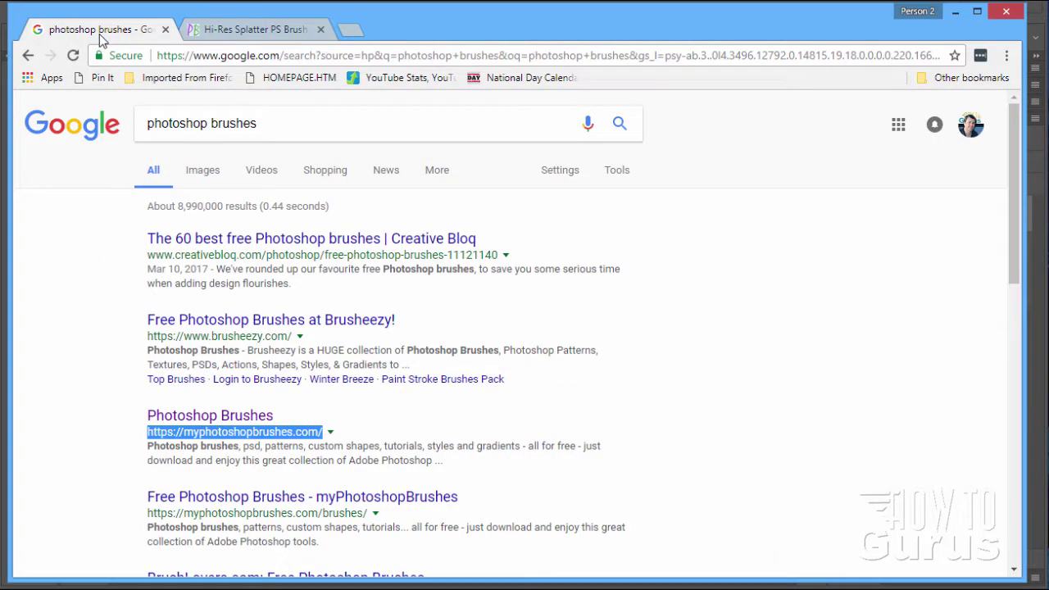
left_click(92, 282)
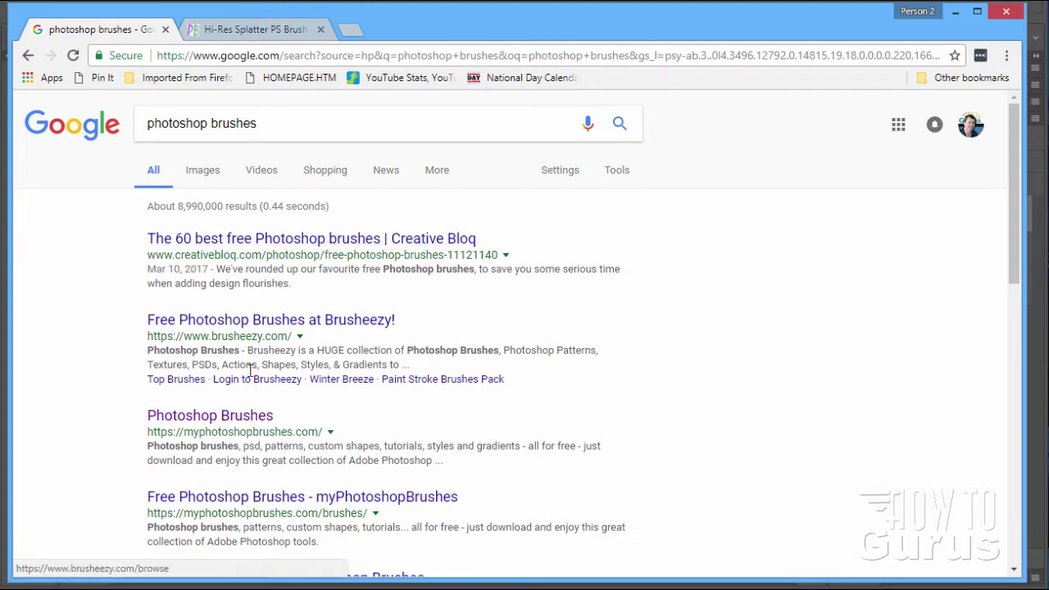
scroll(121, 335, "down", 4)
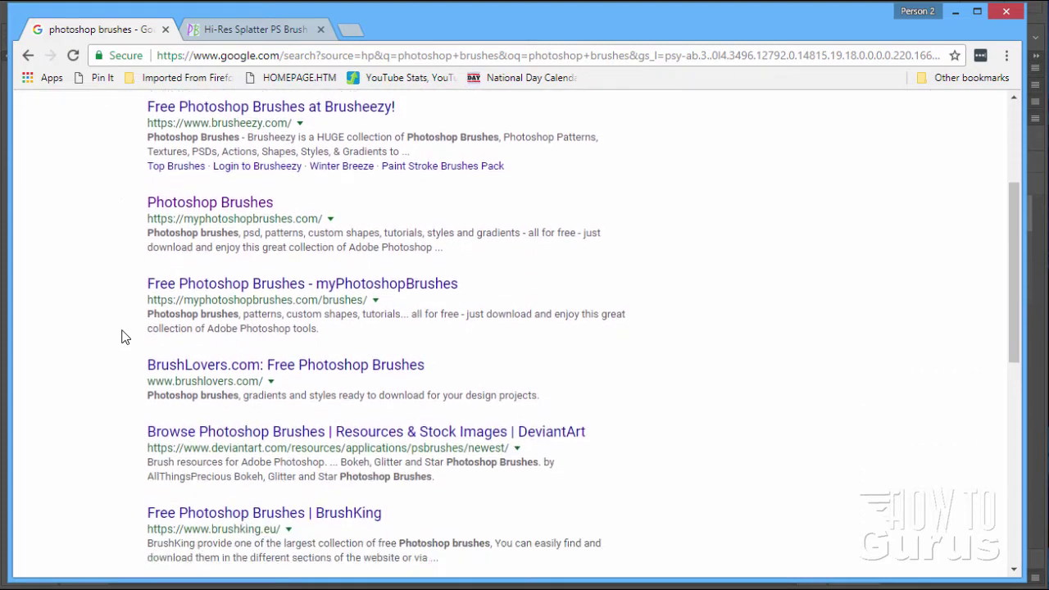
scroll(121, 336, "down", 1)
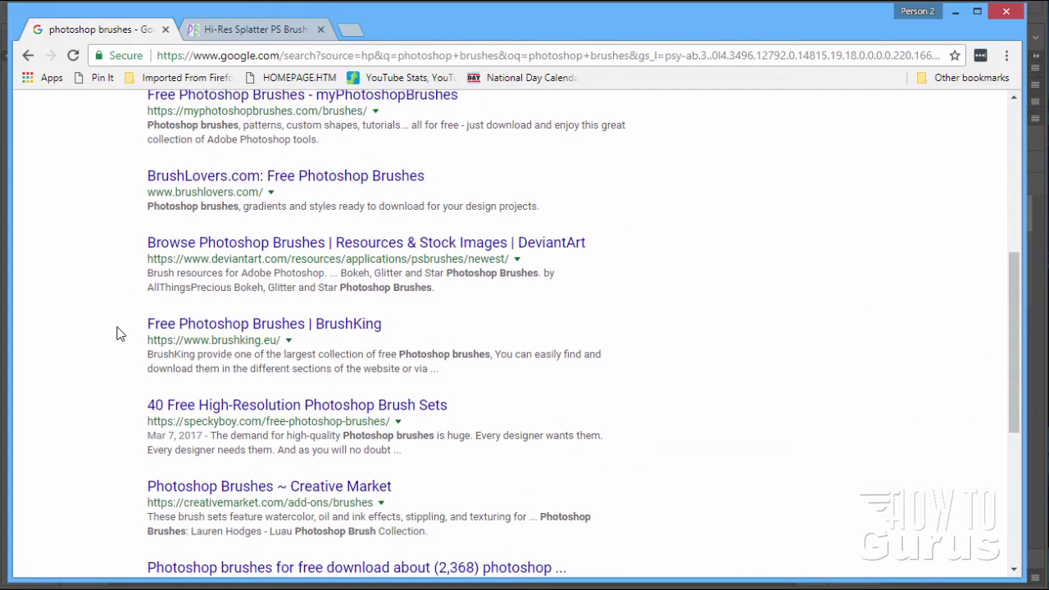
scroll(121, 333, "down", 1)
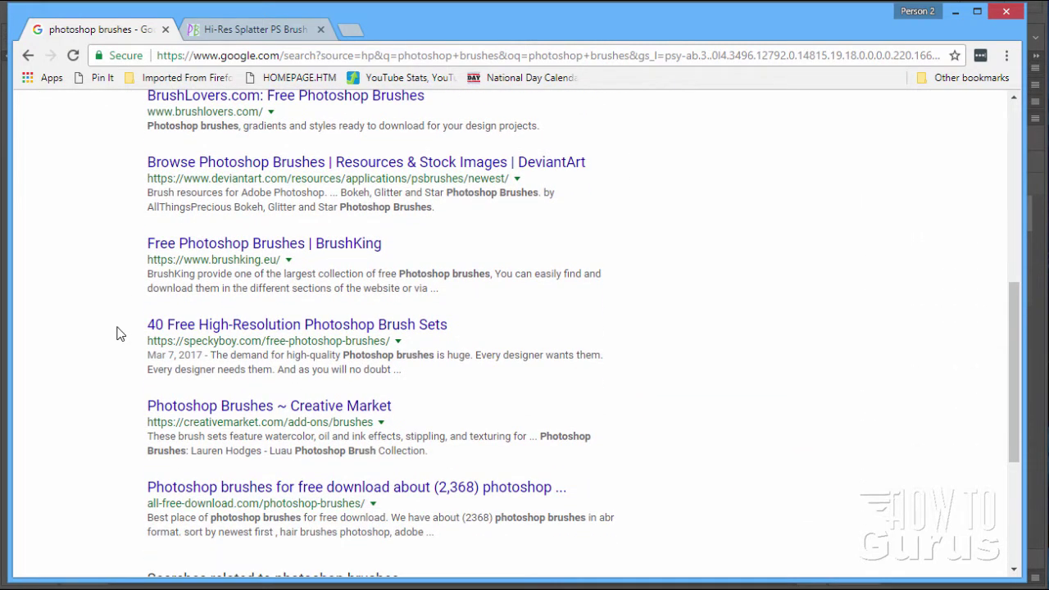
scroll(117, 333, "down", 1)
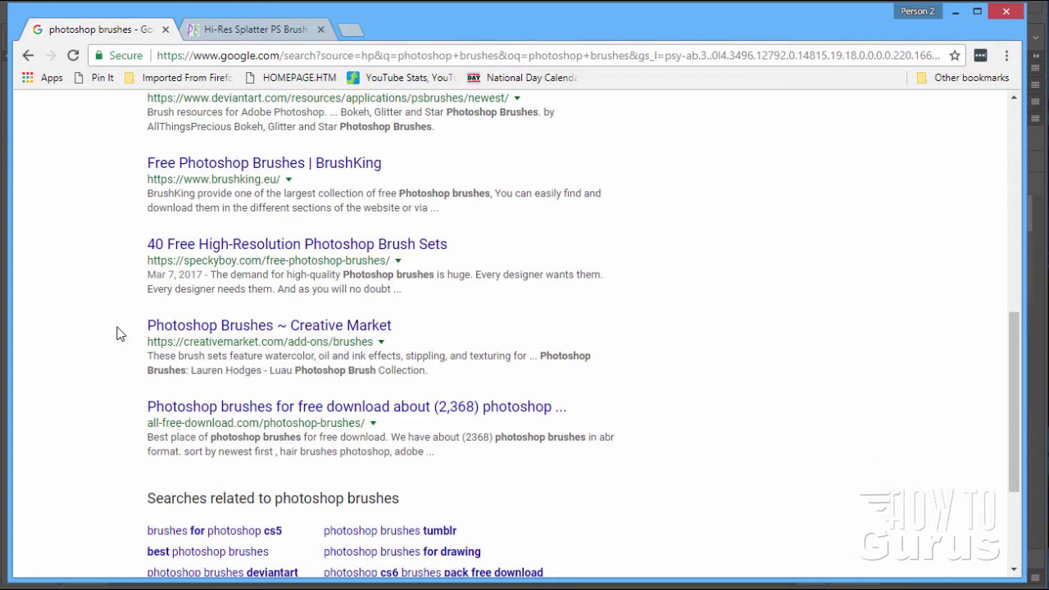
scroll(117, 333, "up", 6)
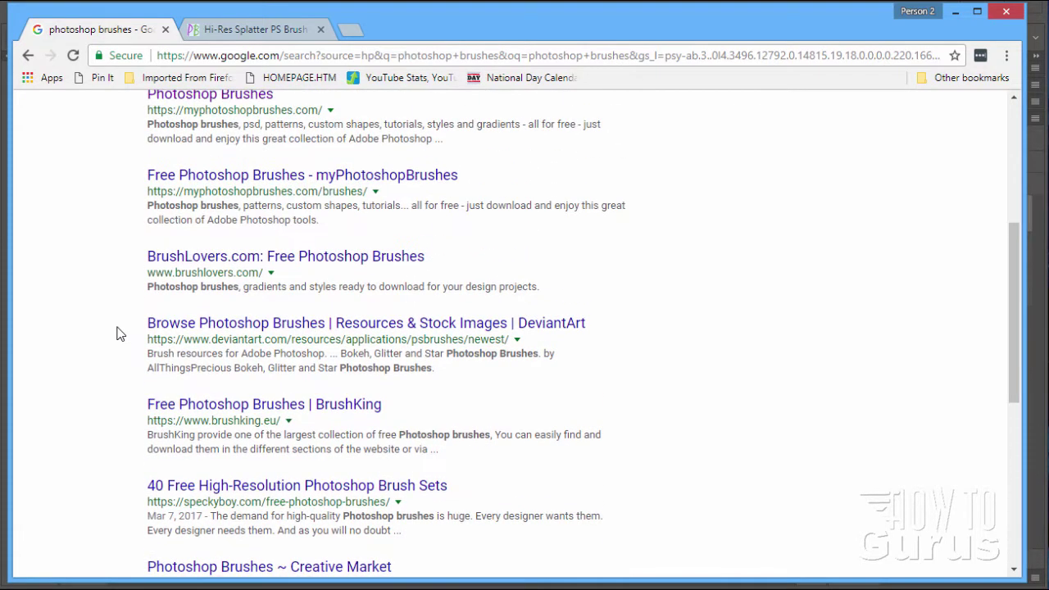
scroll(117, 333, "up", 1)
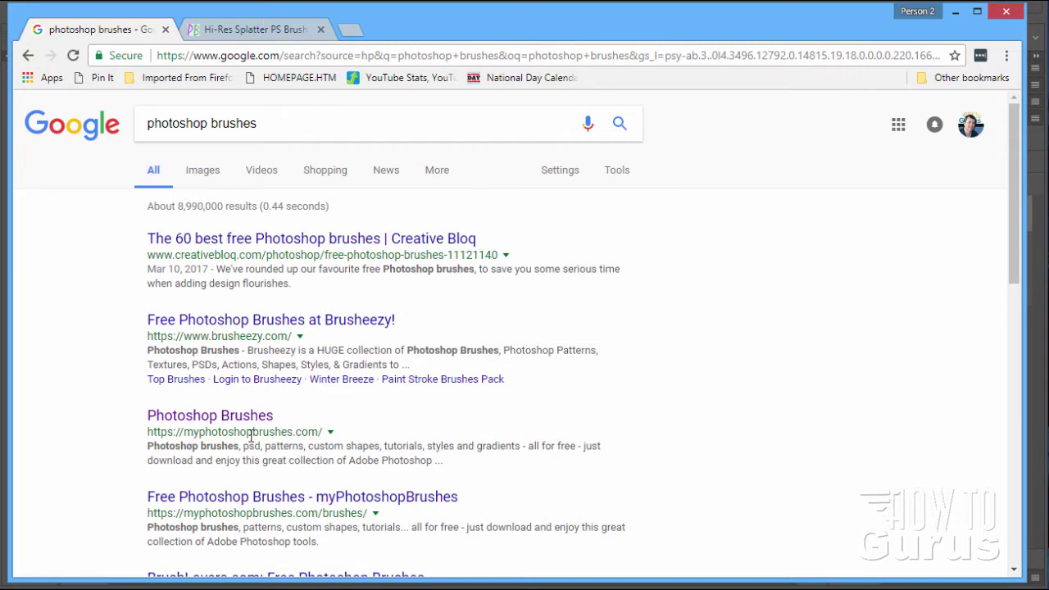
- Go back to the Hi-Res Splatter PS Brush Set page, then on to the myPhotoshopBrushes home page
left_click(263, 31)
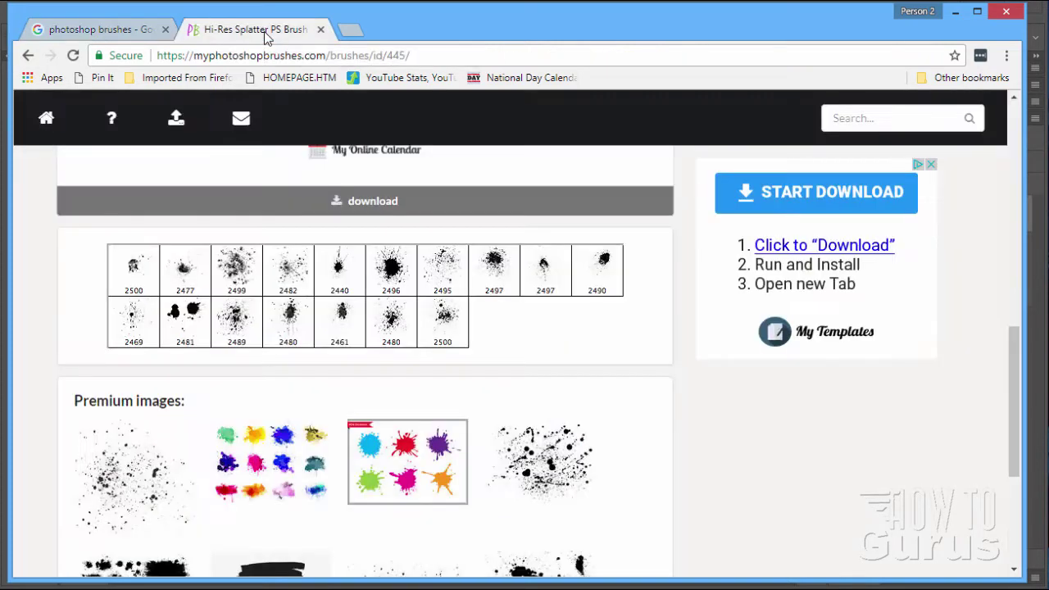
scroll(693, 412, "up", 5)
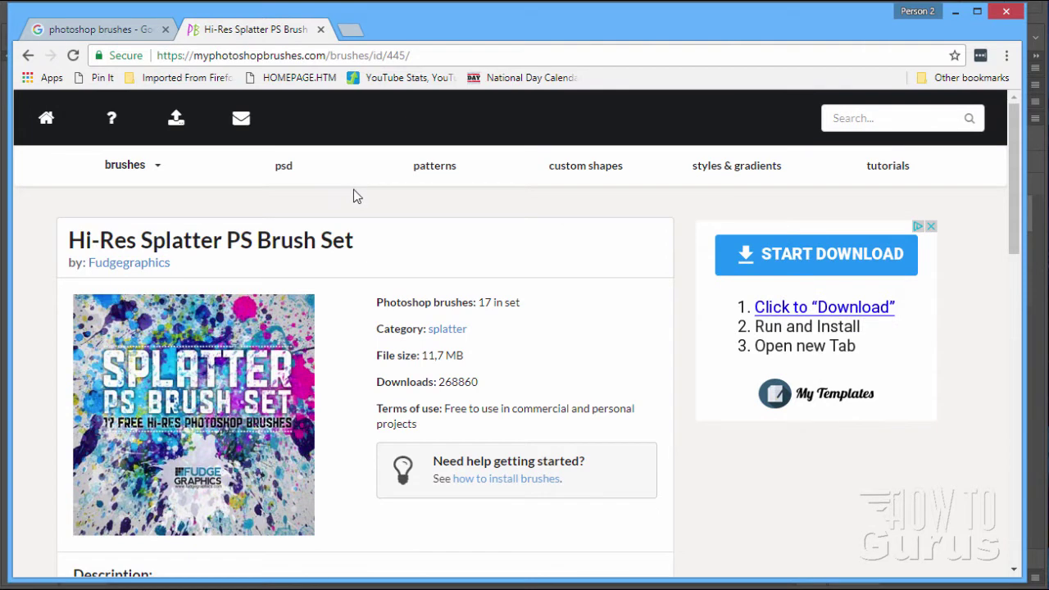
left_click(46, 121)
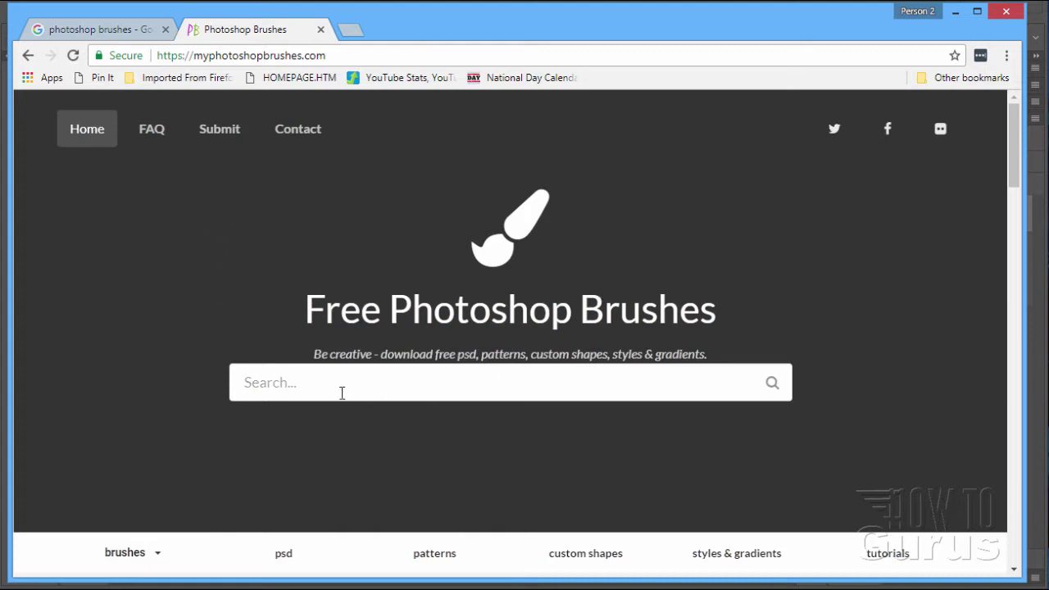
- Scroll down the home page and bring up the brushes category dropdown
left_click(314, 385)
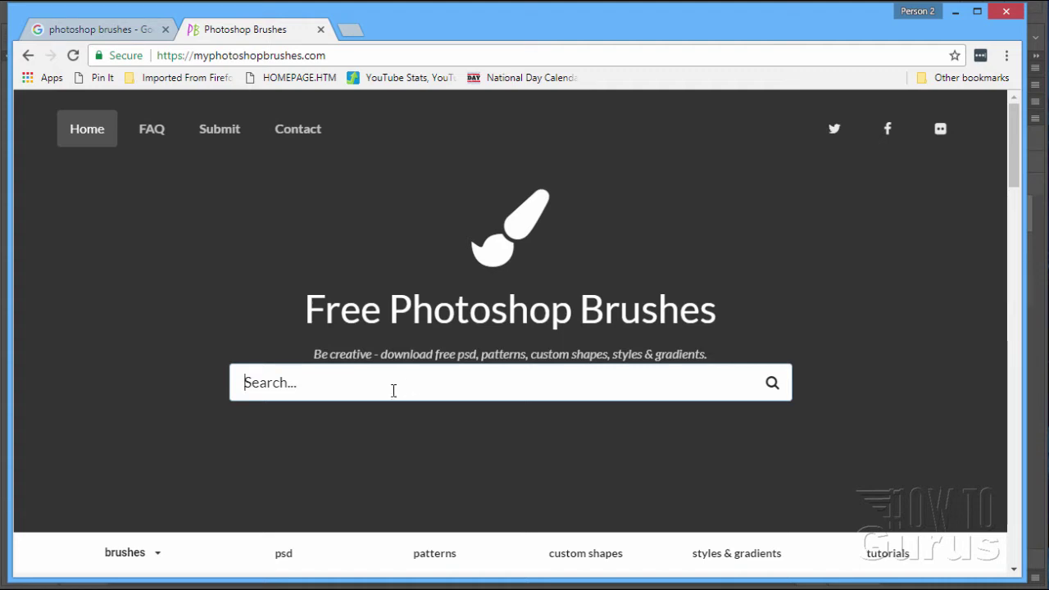
scroll(158, 325, "down", 2)
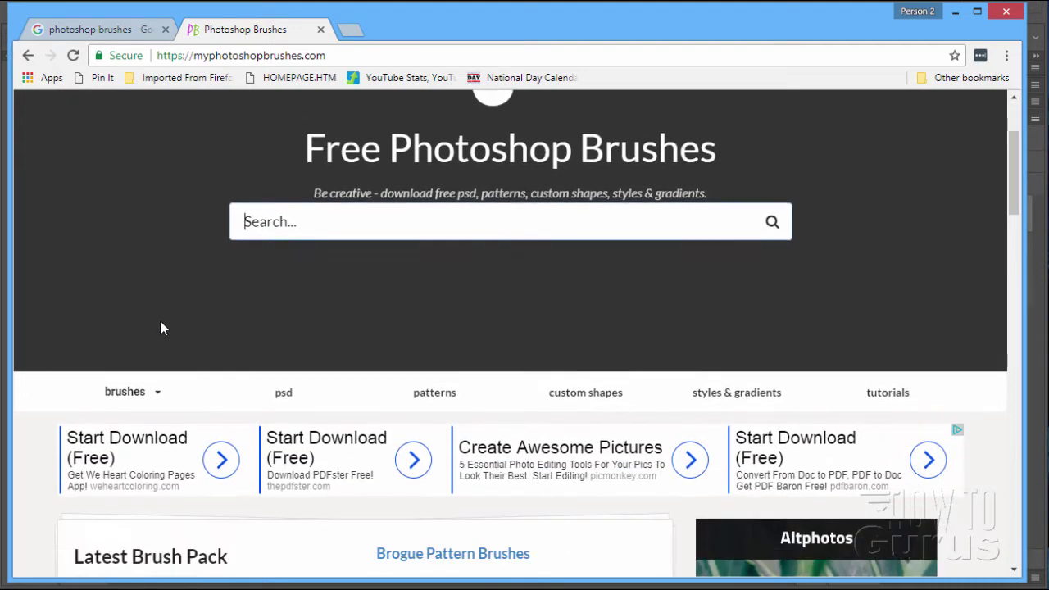
mouse_move(208, 393)
scroll(171, 356, "down", 1)
mouse_move(171, 315)
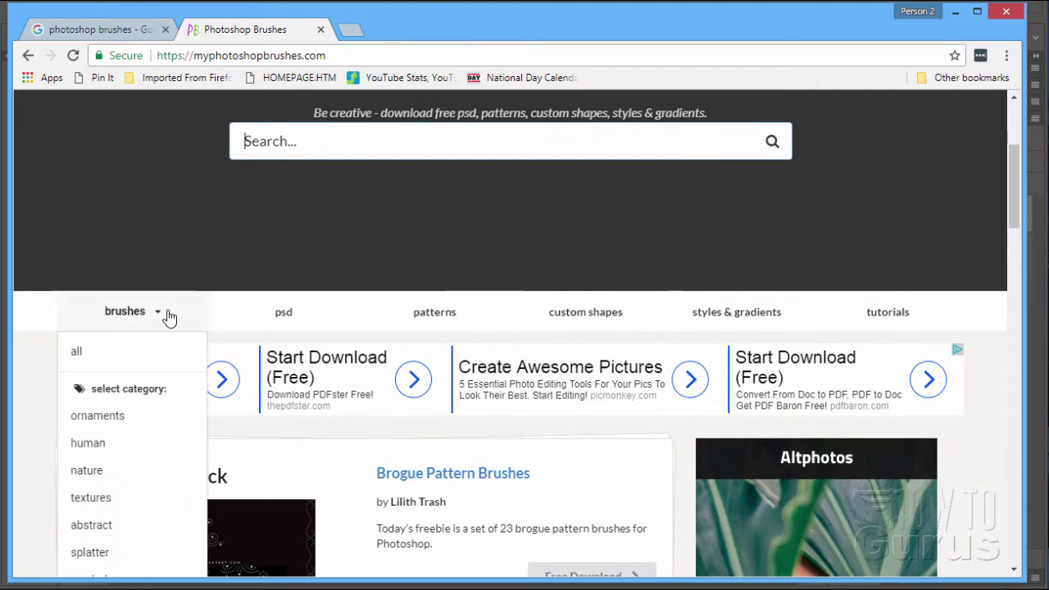
scroll(163, 295, "down", 1)
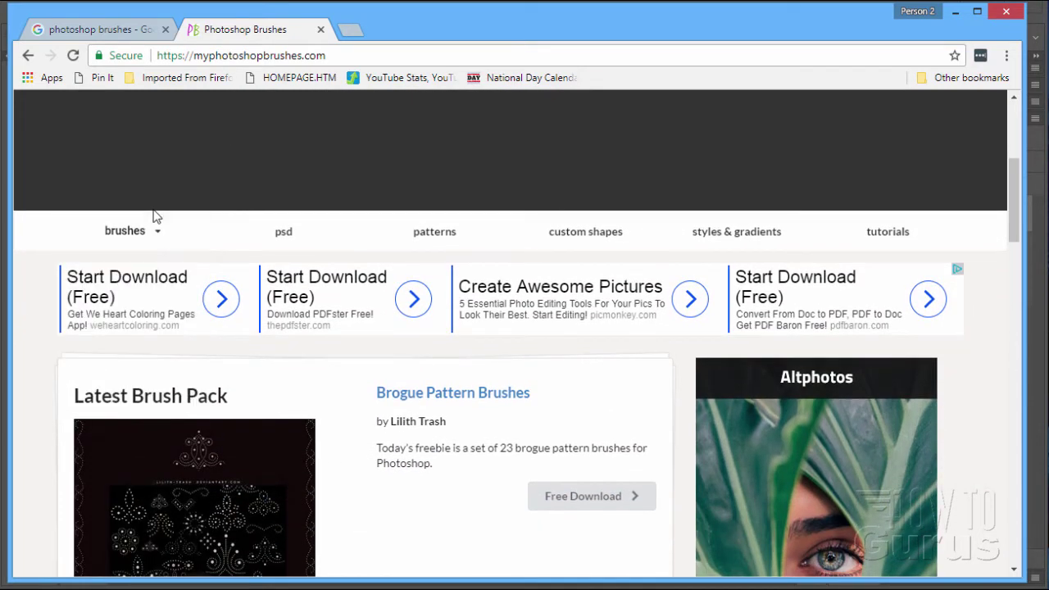
scroll(154, 213, "down", 1)
mouse_move(136, 154)
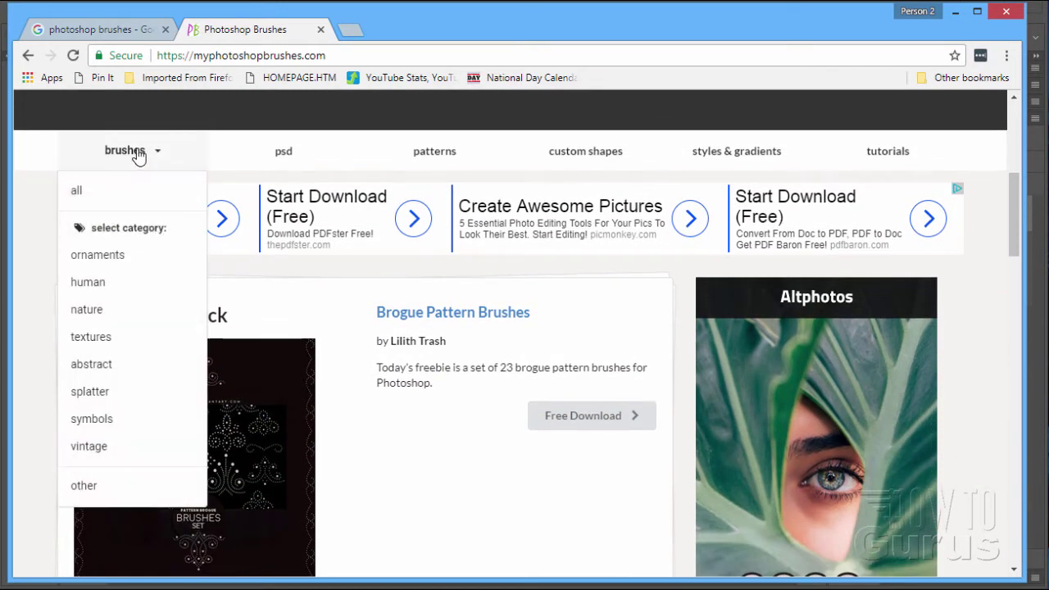
- Open the splatter category and scroll down to the Splatter PS Brush Set thumbnail
left_click(94, 396)
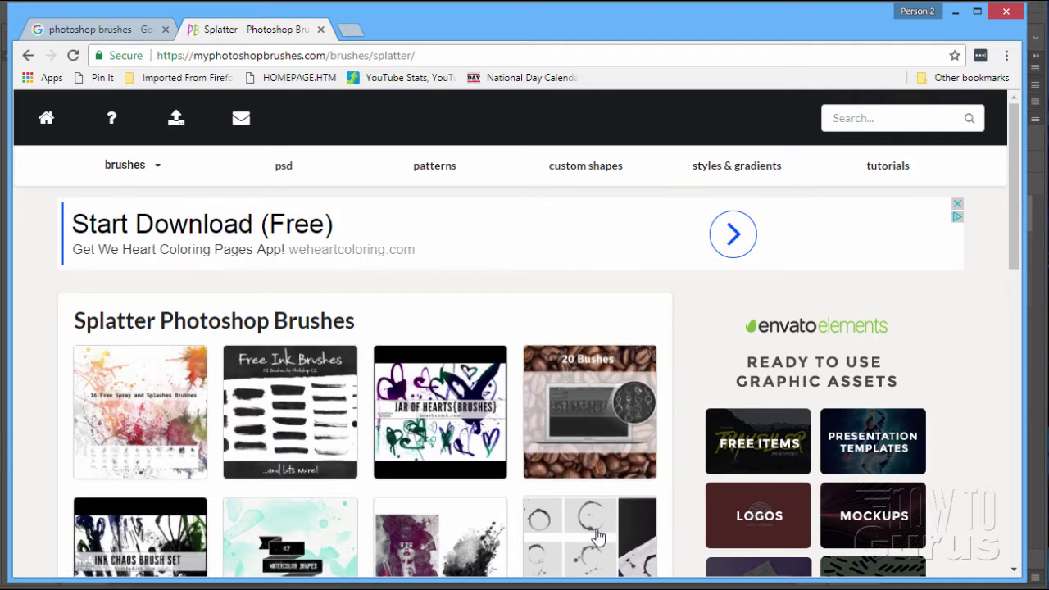
scroll(471, 383, "down", 1)
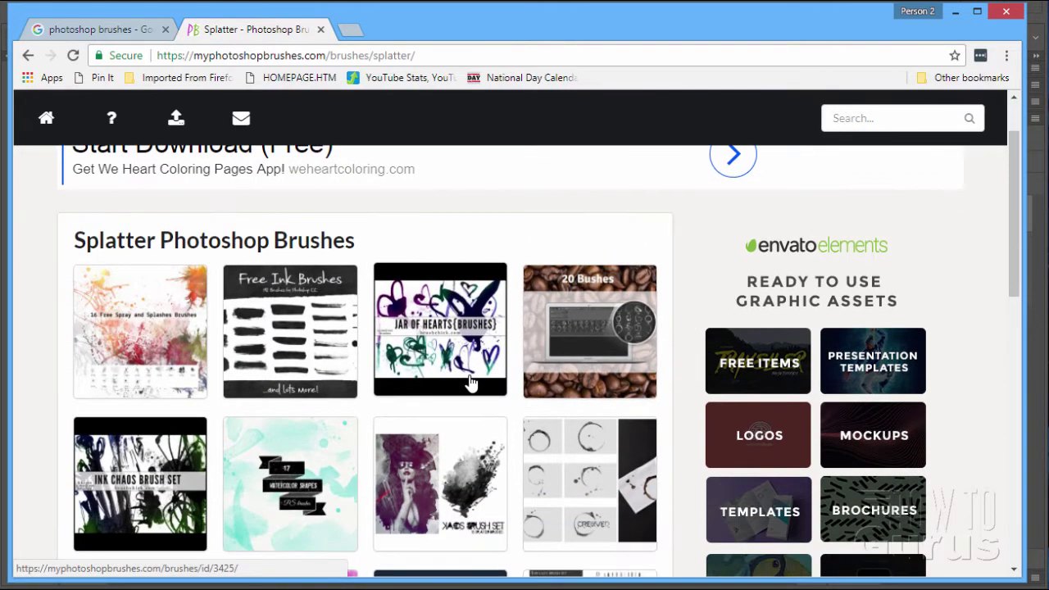
scroll(471, 382, "down", 2)
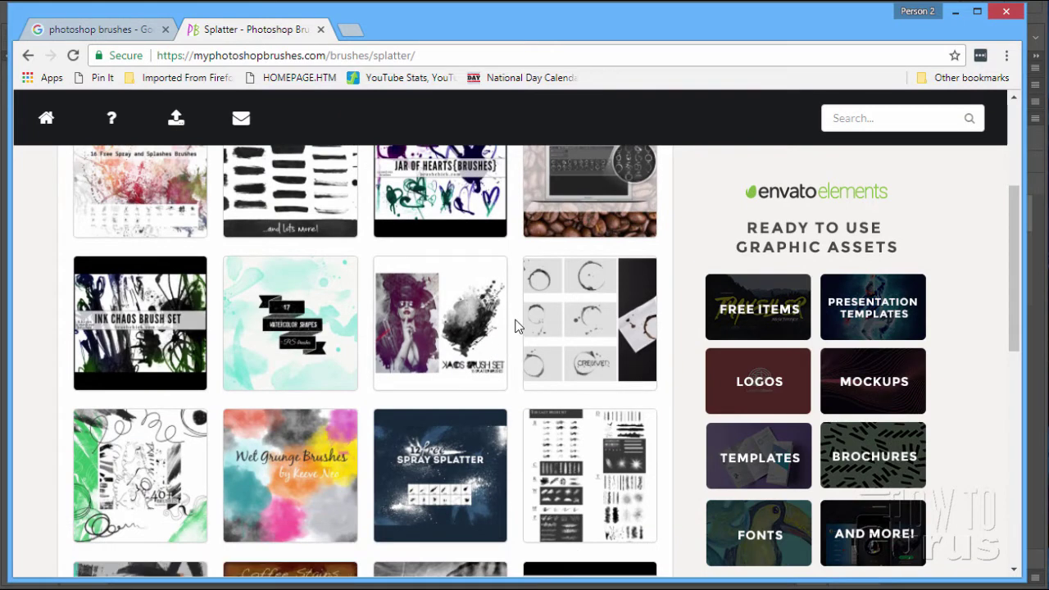
scroll(516, 326, "down", 1)
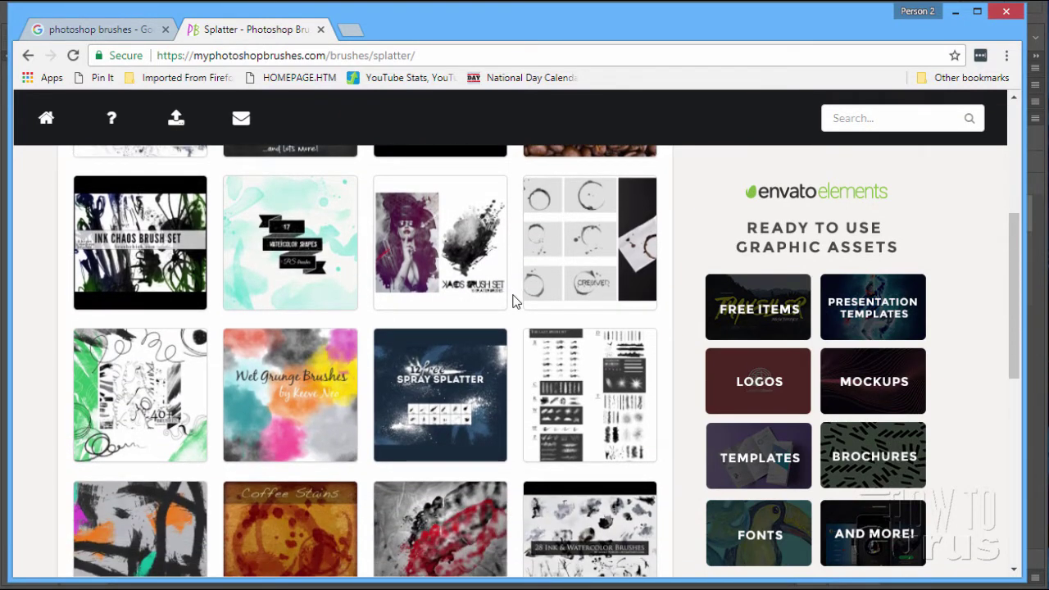
scroll(516, 302, "down", 4)
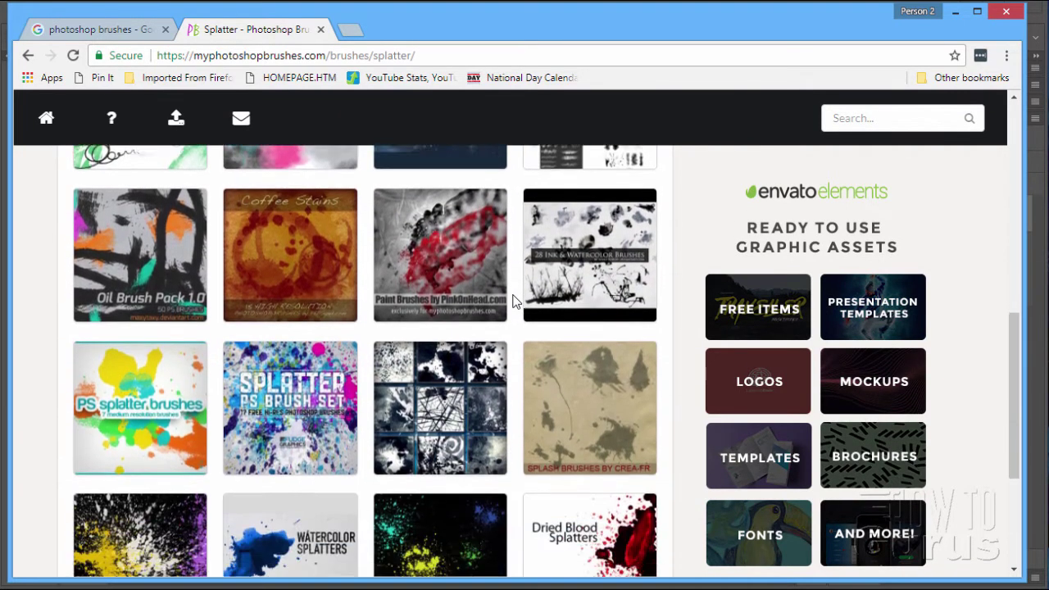
scroll(517, 301, "down", 1)
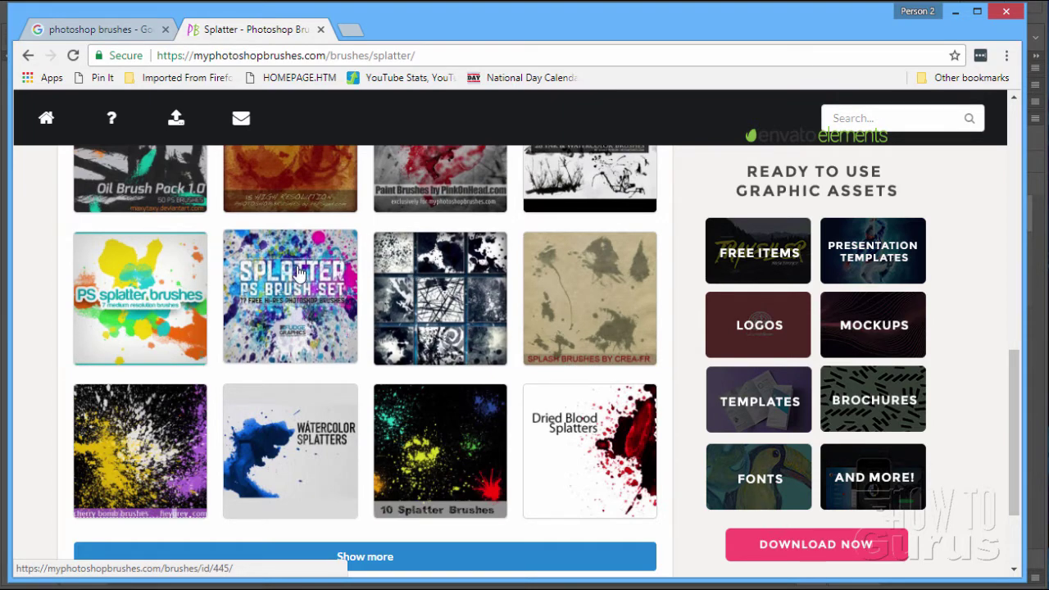
- Open the Hi-Res Splatter PS Brush Set page, check its terms of use, and scroll to the brush previews
left_click(279, 295)
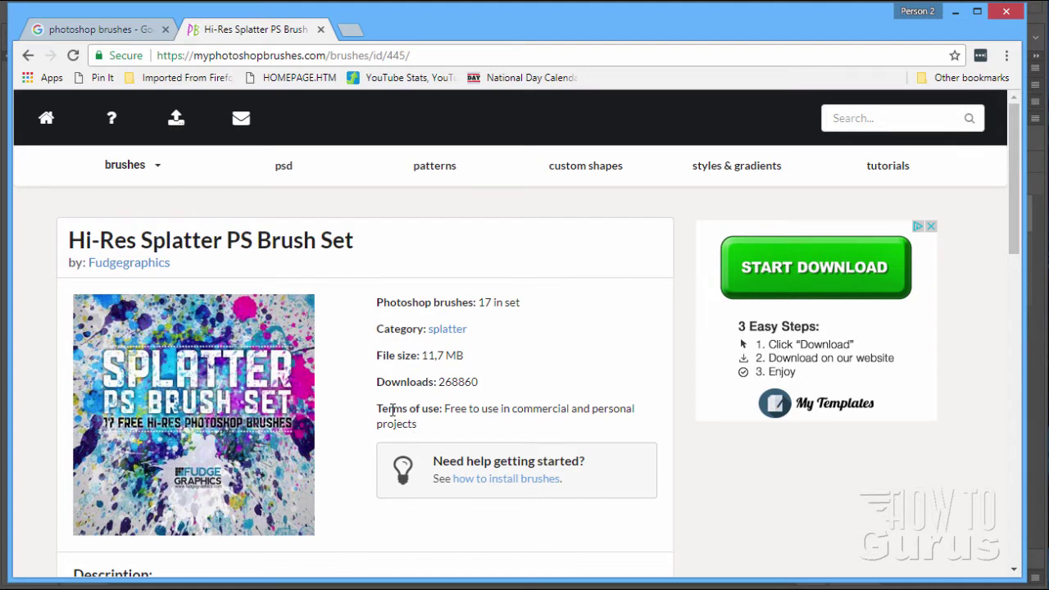
left_click_drag(377, 408, 430, 408)
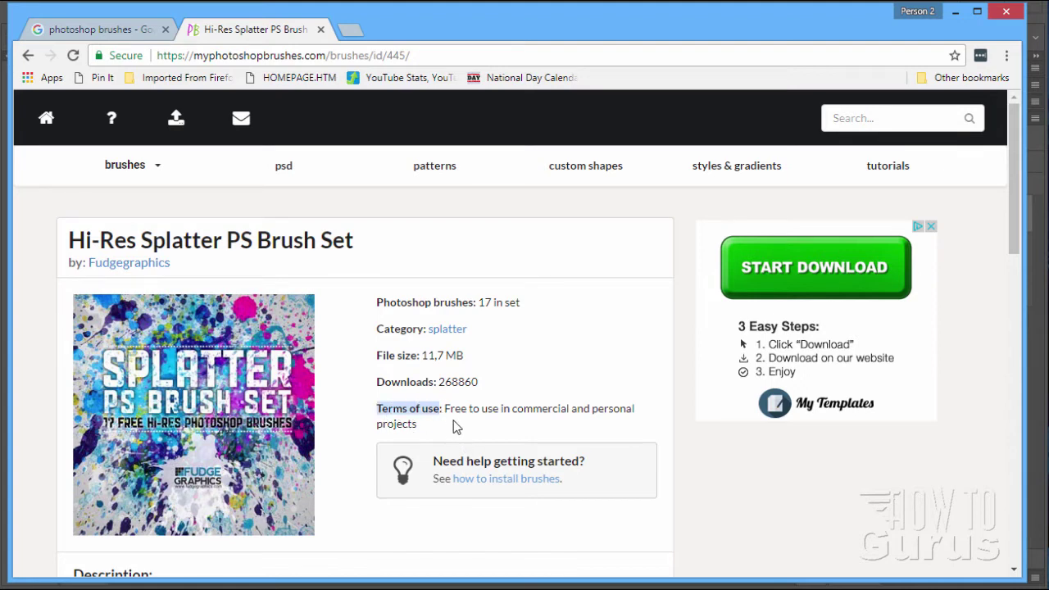
left_click(456, 427)
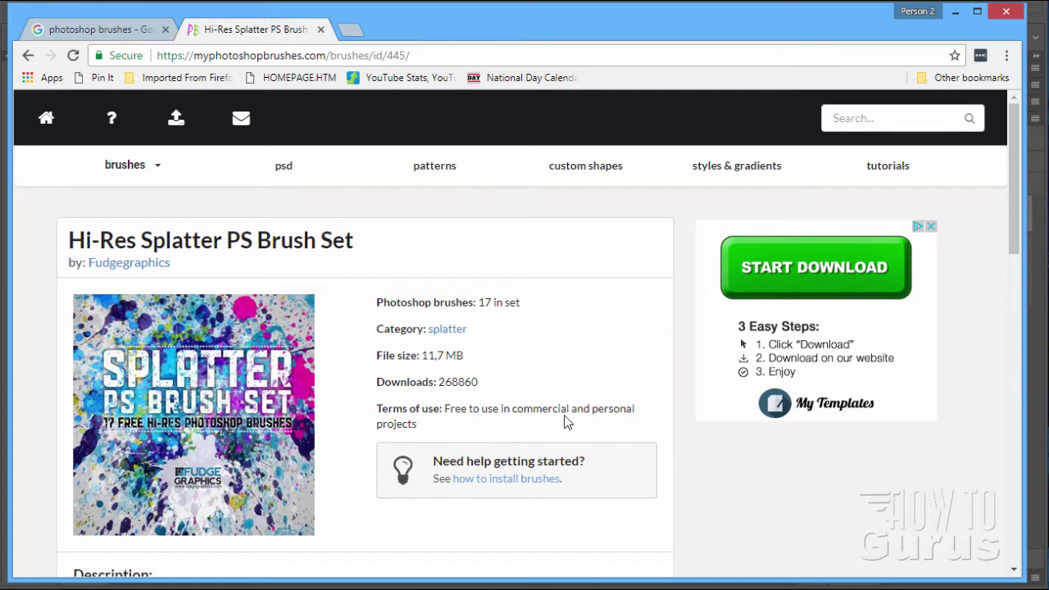
scroll(334, 392, "down", 3)
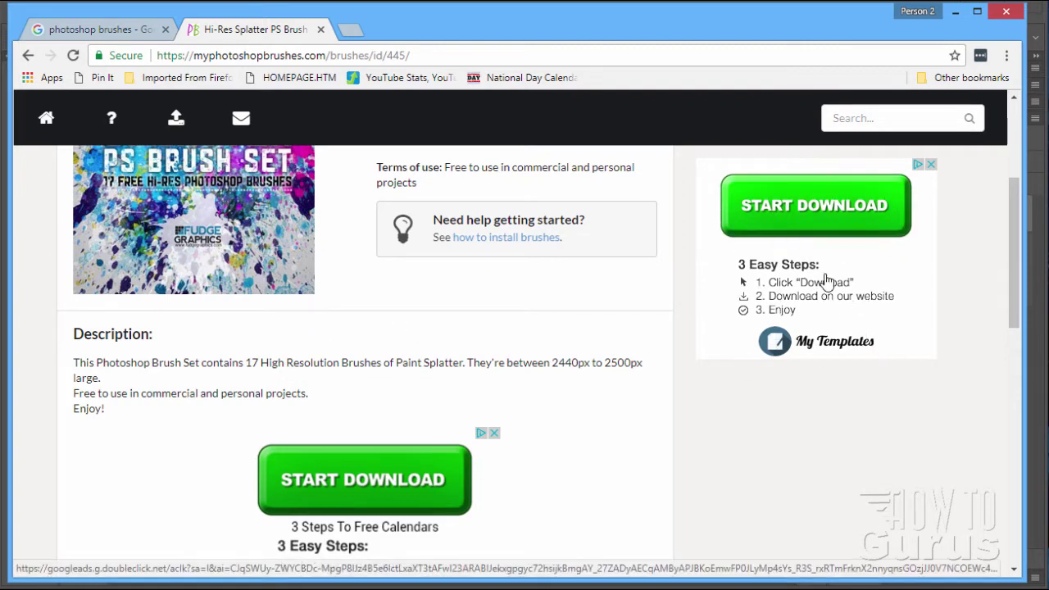
scroll(697, 344, "down", 1)
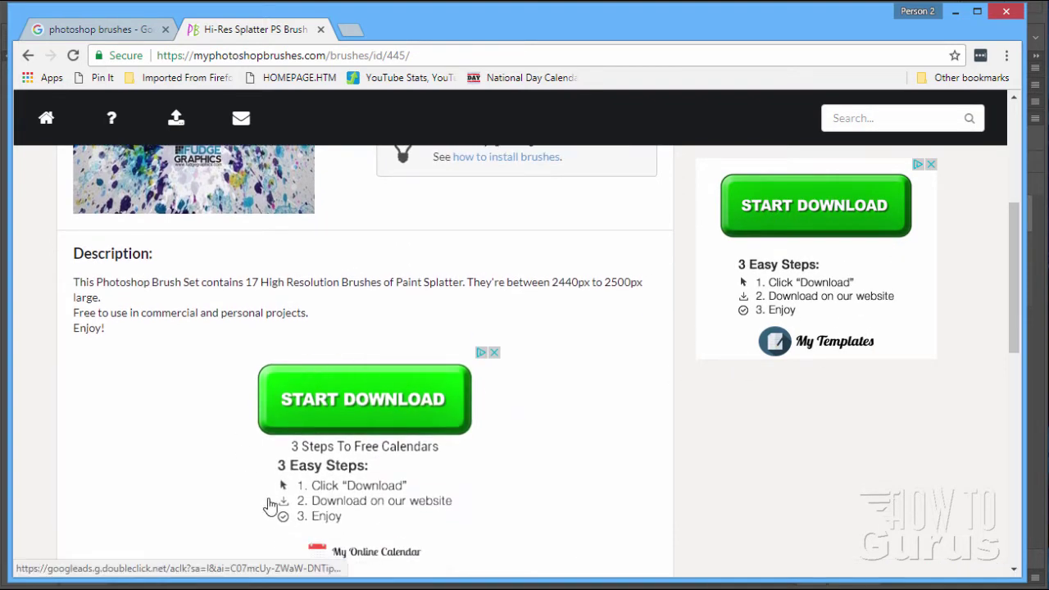
scroll(516, 422, "down", 1)
scroll(618, 416, "down", 1)
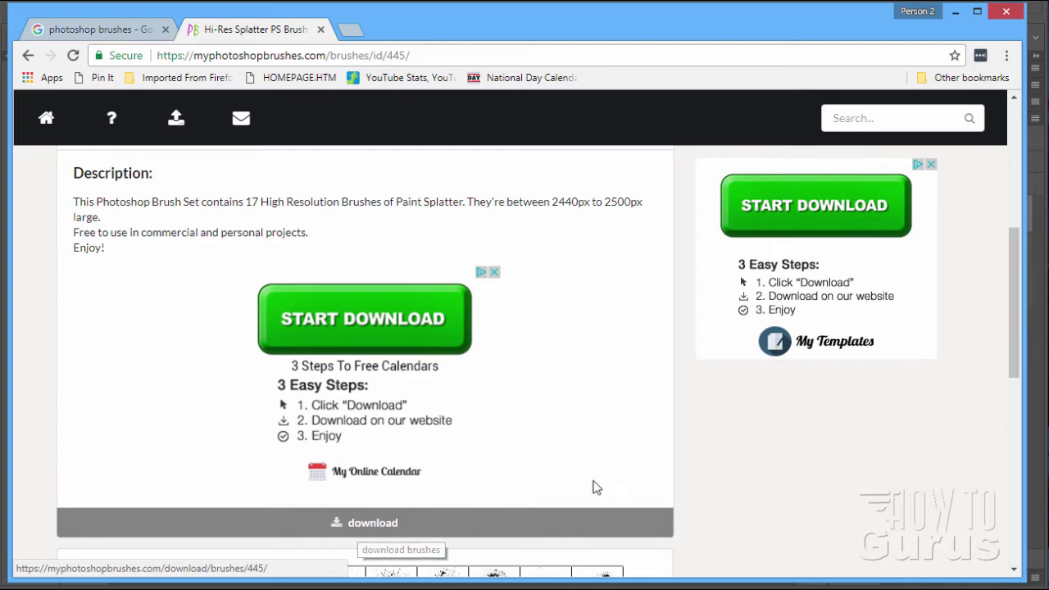
scroll(686, 428, "down", 3)
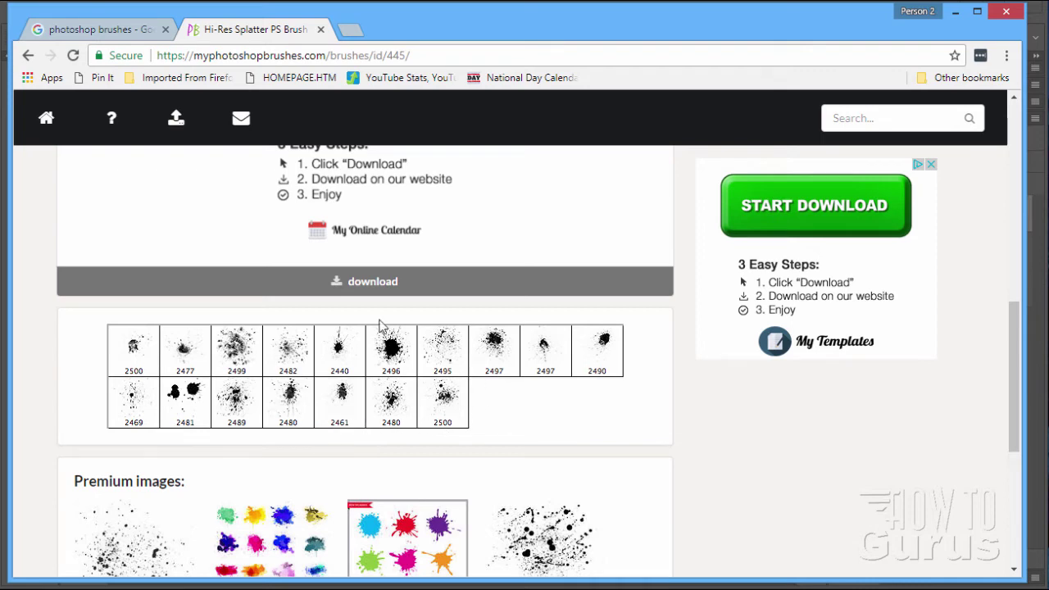
- Request the splatter brush zip download, then cancel the Save As dialog without saving
left_click(386, 285)
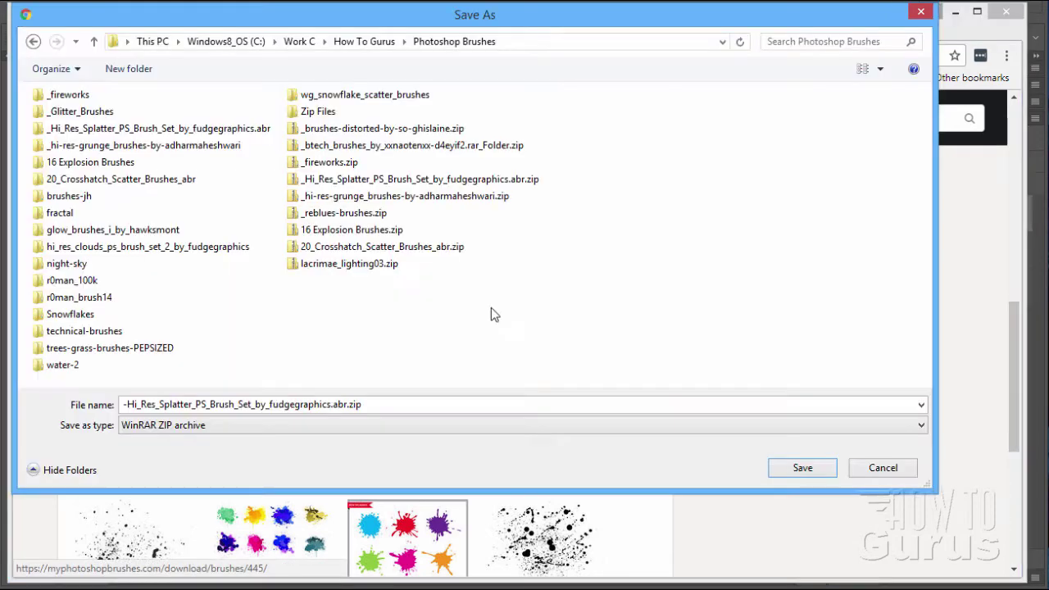
left_click_drag(442, 25, 466, 80)
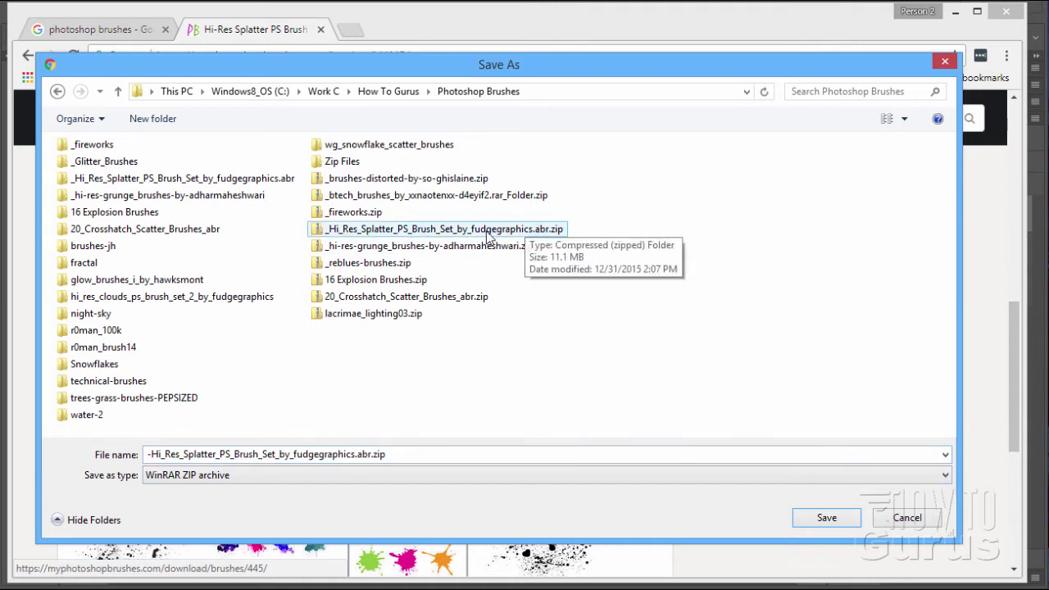
left_click(904, 518)
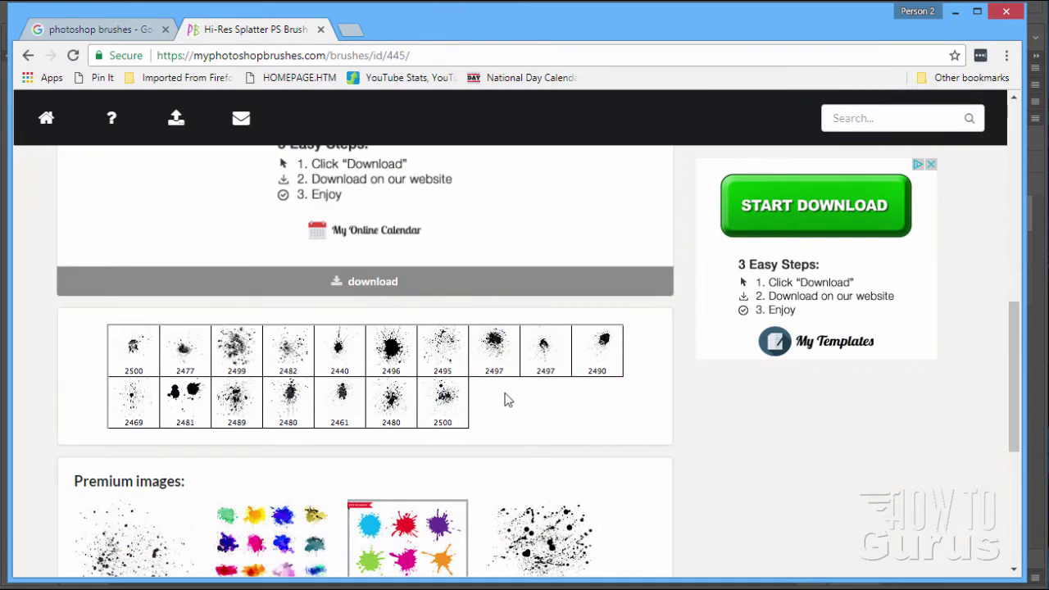
- Browse the ornaments brush category, loading more sets with Show more
scroll(505, 398, "up", 8)
mouse_move(155, 175)
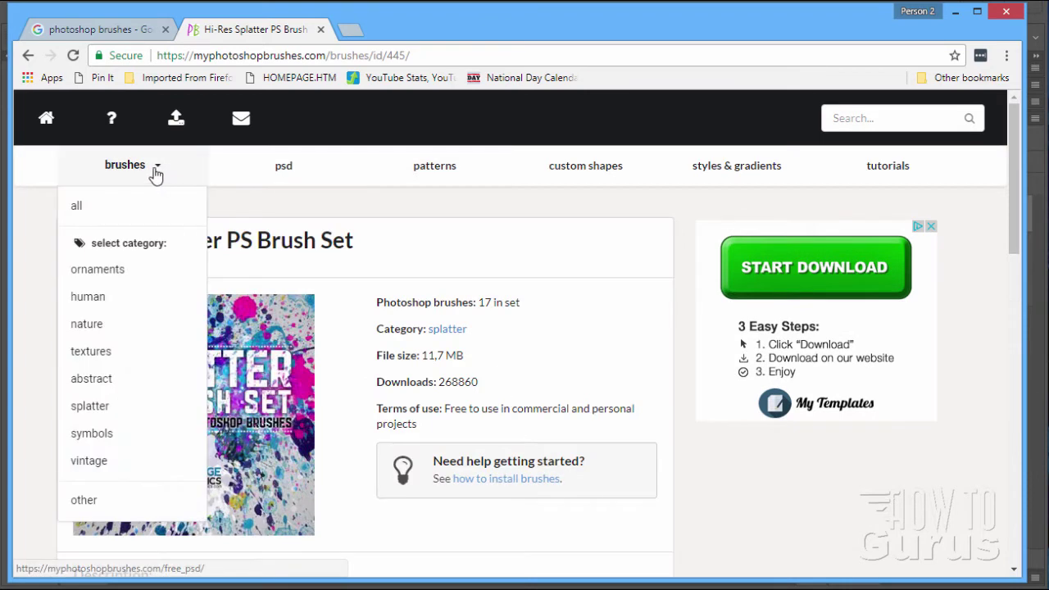
left_click(109, 271)
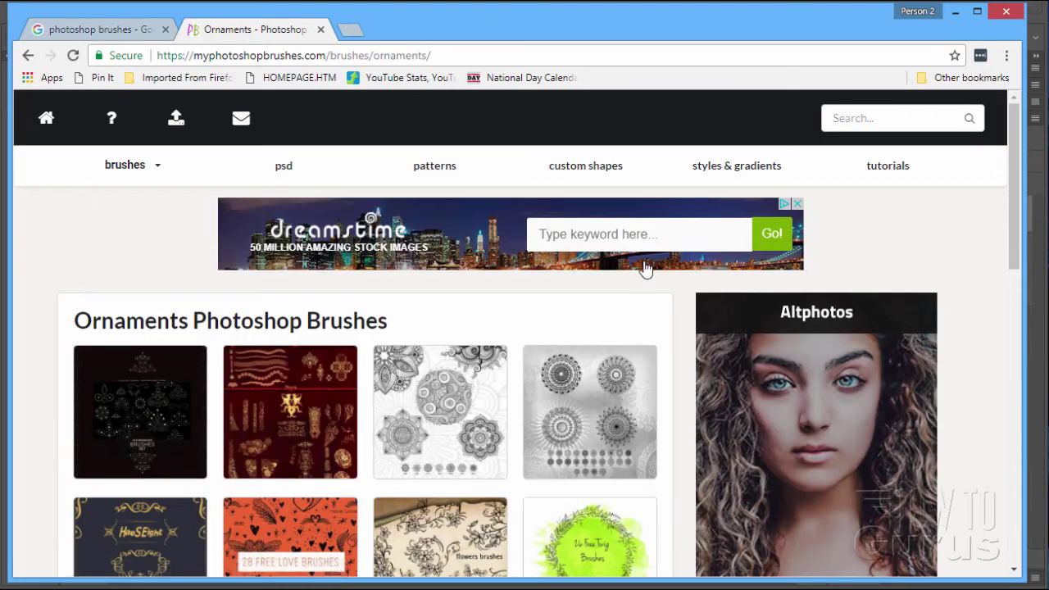
scroll(647, 267, "down", 2)
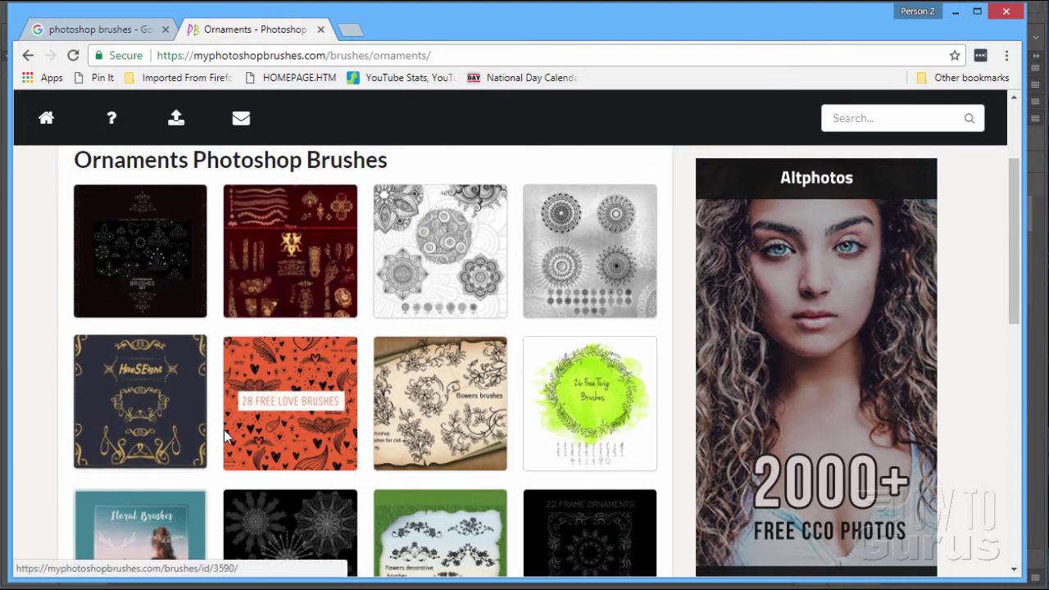
scroll(309, 352, "down", 3)
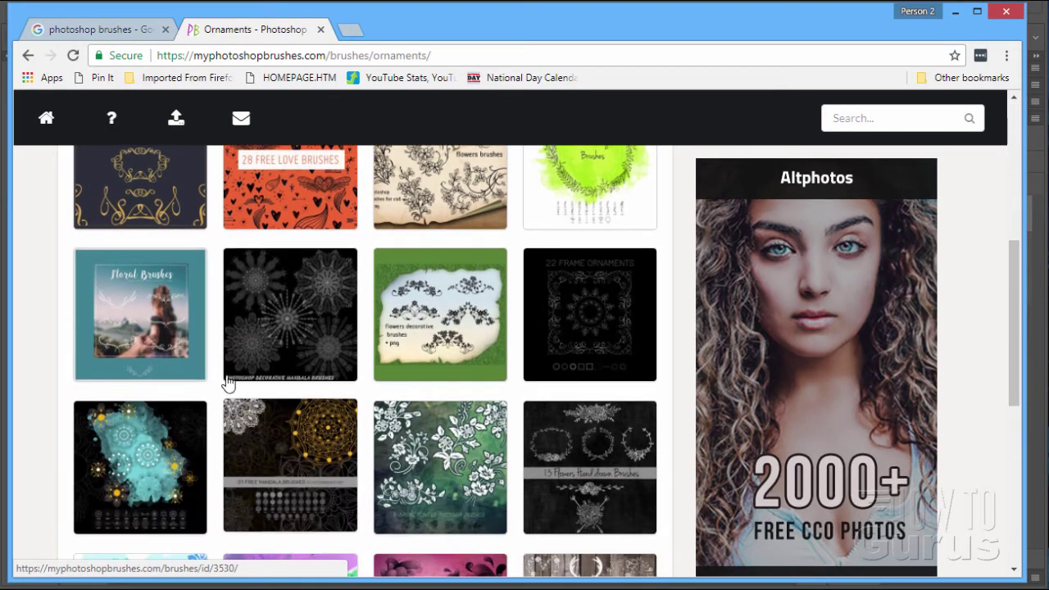
scroll(435, 368, "down", 2)
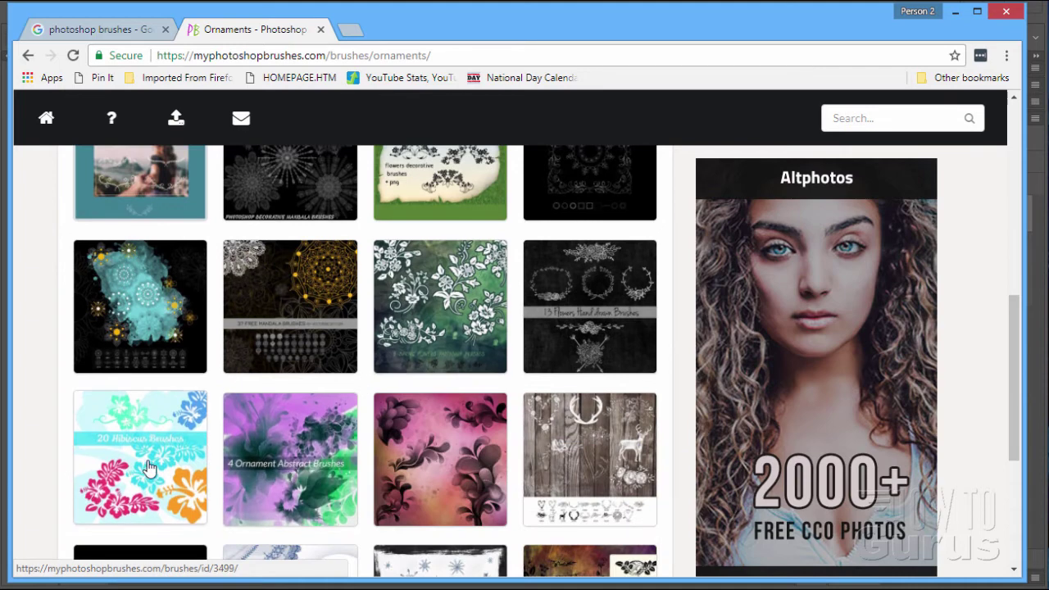
scroll(445, 464, "down", 2)
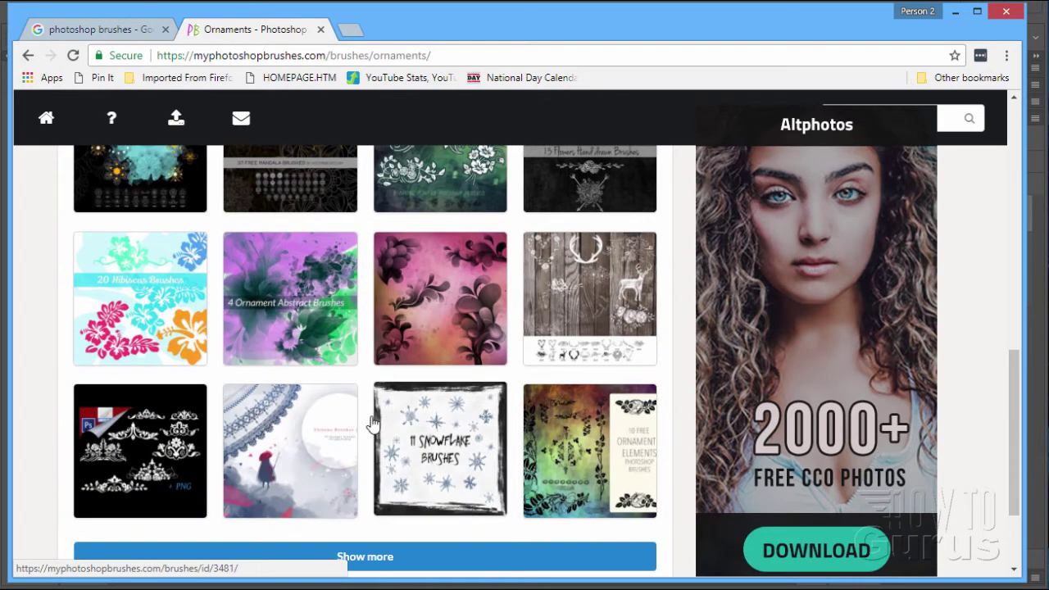
scroll(352, 415, "down", 1)
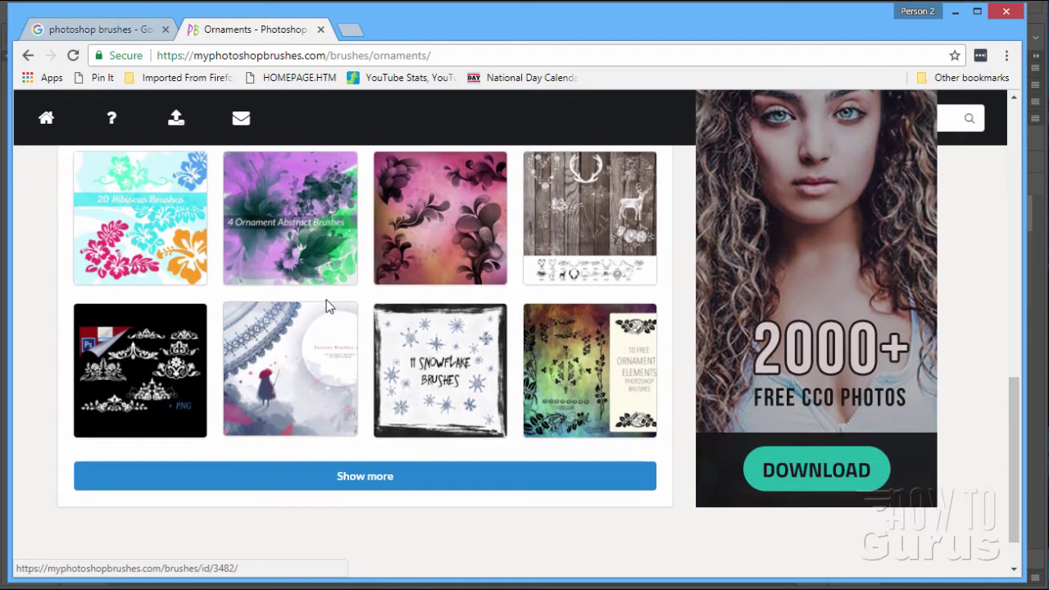
left_click(346, 482)
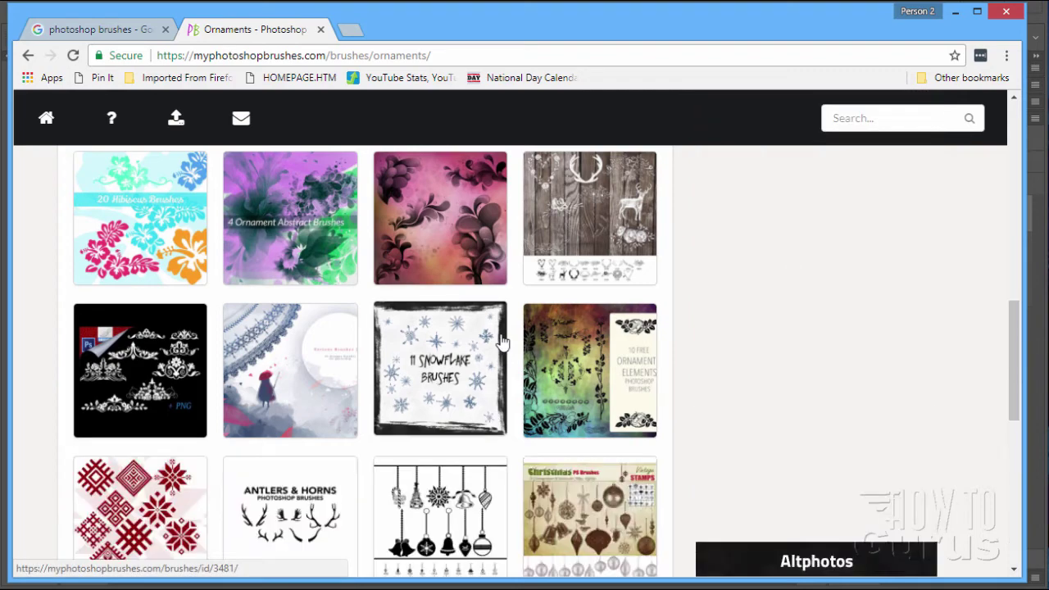
scroll(497, 336, "down", 2)
scroll(483, 313, "down", 1)
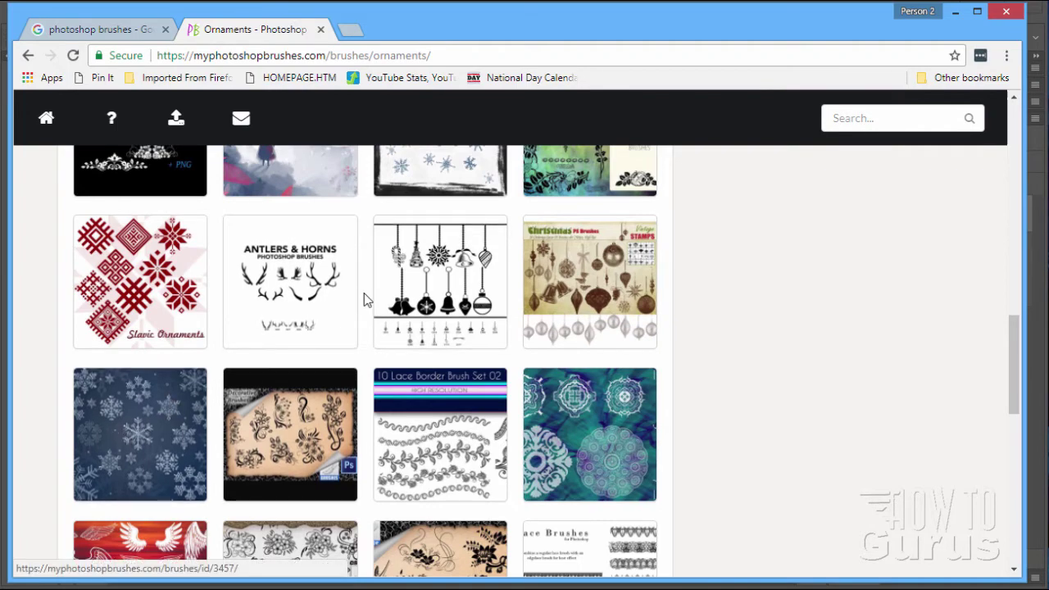
scroll(363, 298, "down", 2)
scroll(363, 297, "down", 5)
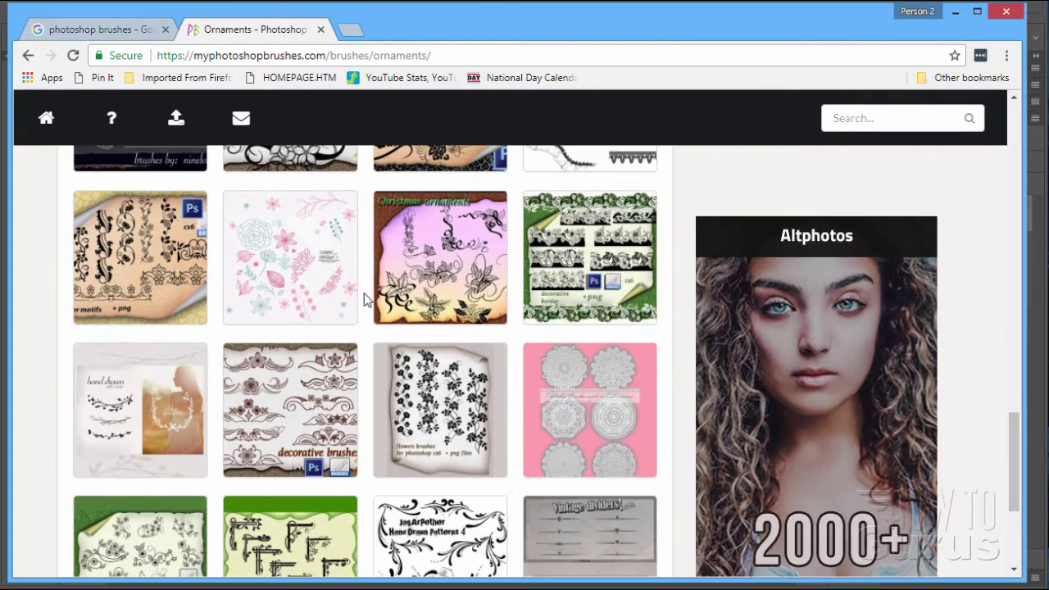
scroll(363, 297, "down", 2)
scroll(363, 297, "up", 15)
scroll(365, 300, "up", 2)
- Open the human brush category and scroll through its thumbnails
mouse_move(113, 172)
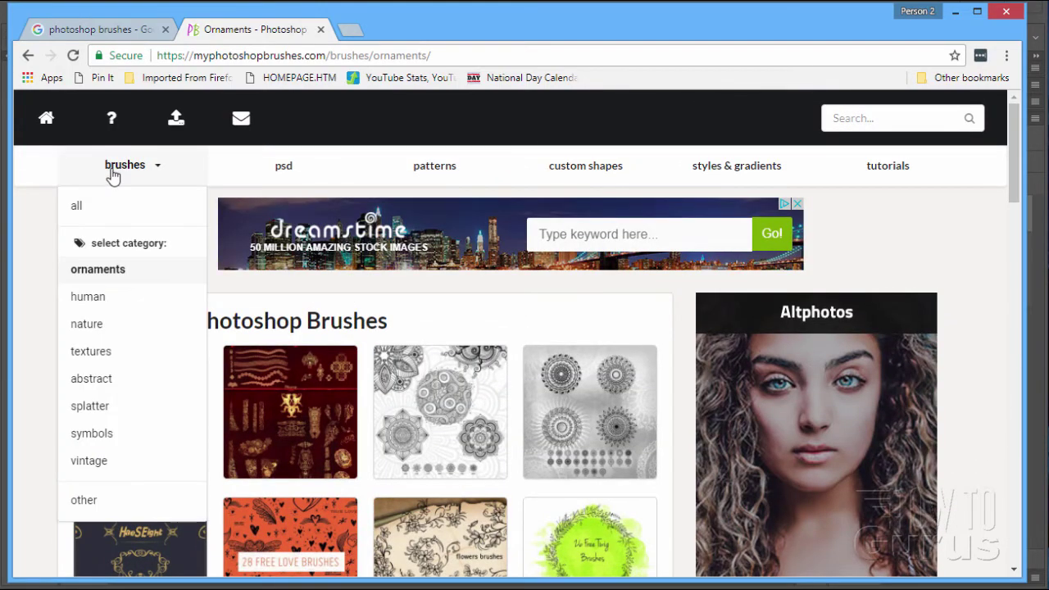
left_click(94, 301)
scroll(410, 412, "down", 2)
scroll(410, 412, "down", 4)
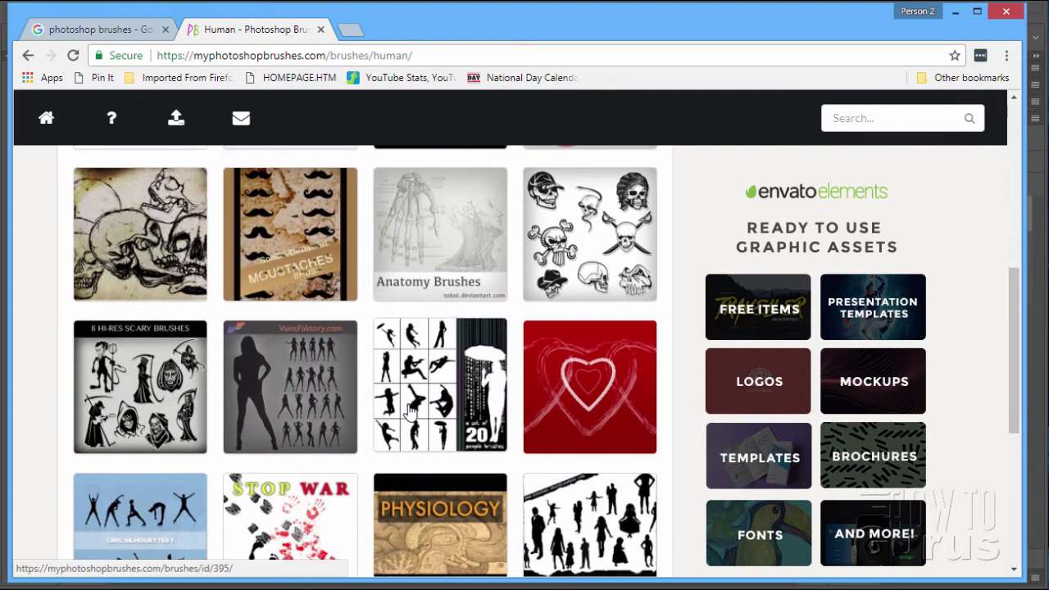
scroll(253, 292, "up", 6)
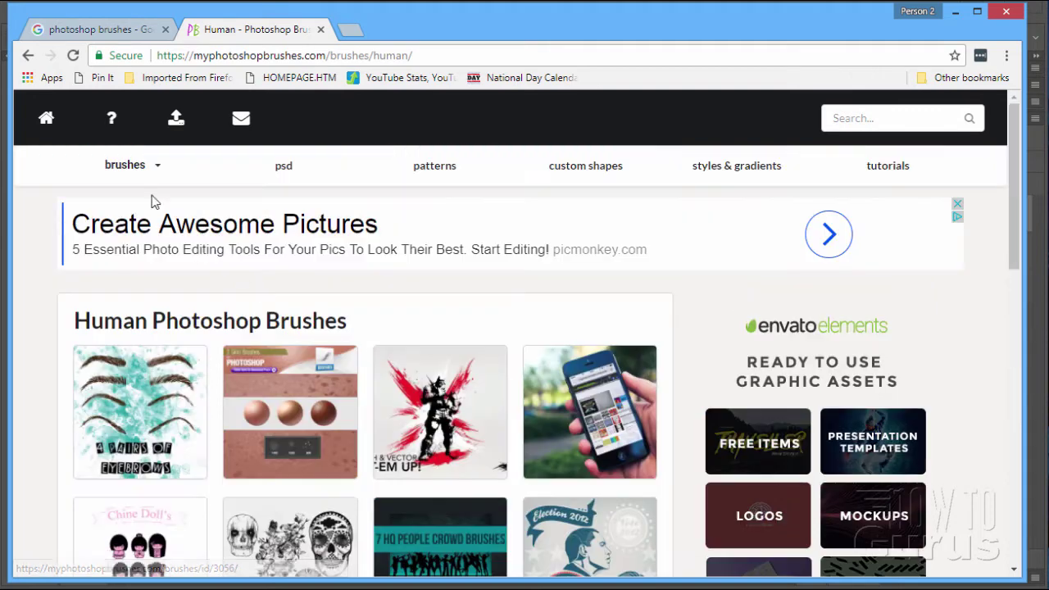
- Open the textures category and scroll through its texture and watercolor brush packs
mouse_move(105, 162)
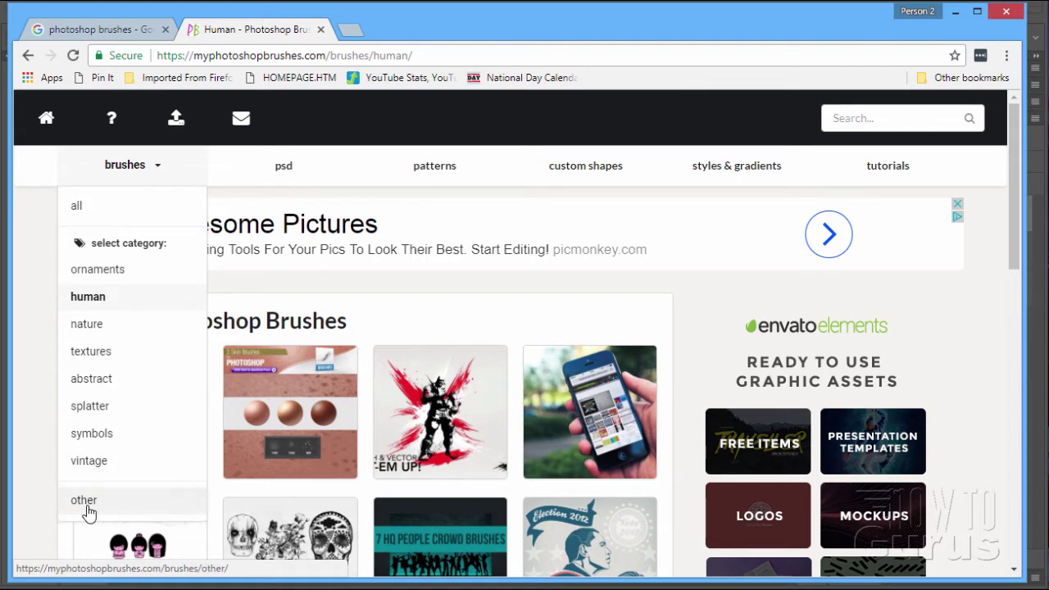
left_click(98, 360)
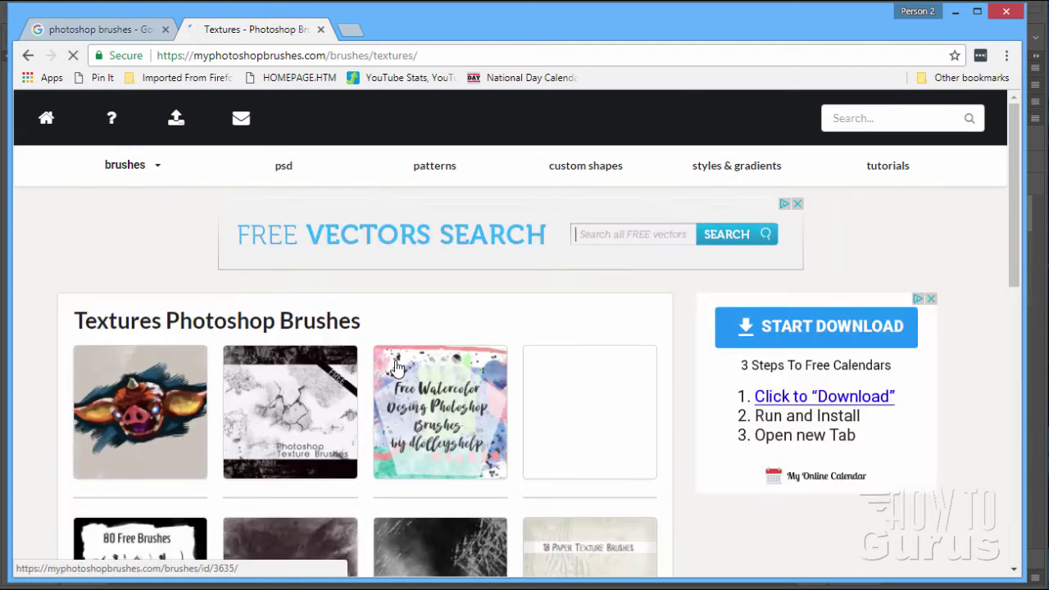
scroll(377, 362, "down", 1)
scroll(375, 362, "down", 4)
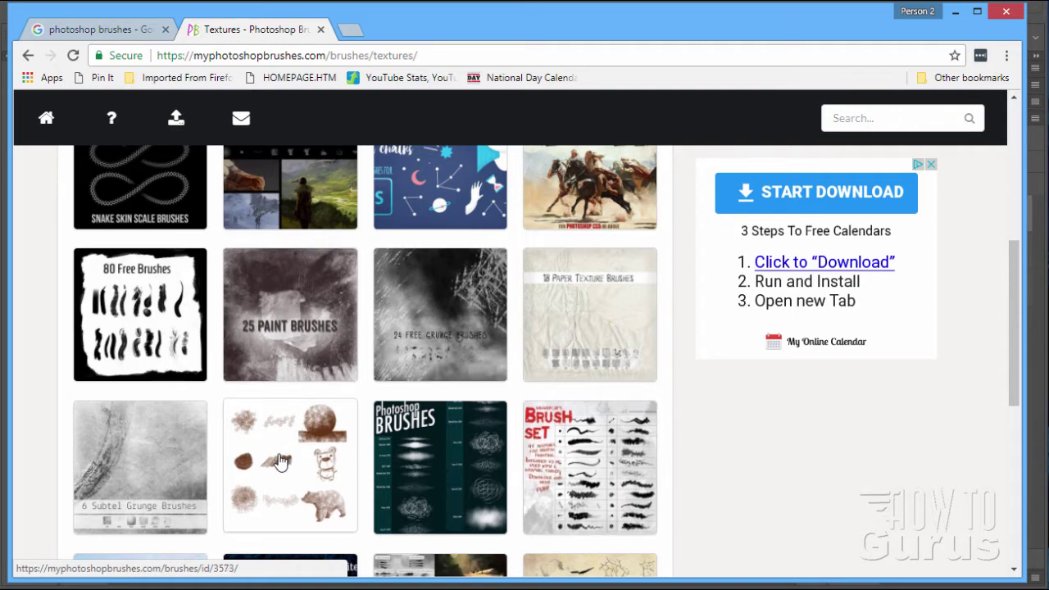
scroll(279, 441, "down", 1)
scroll(278, 441, "down", 2)
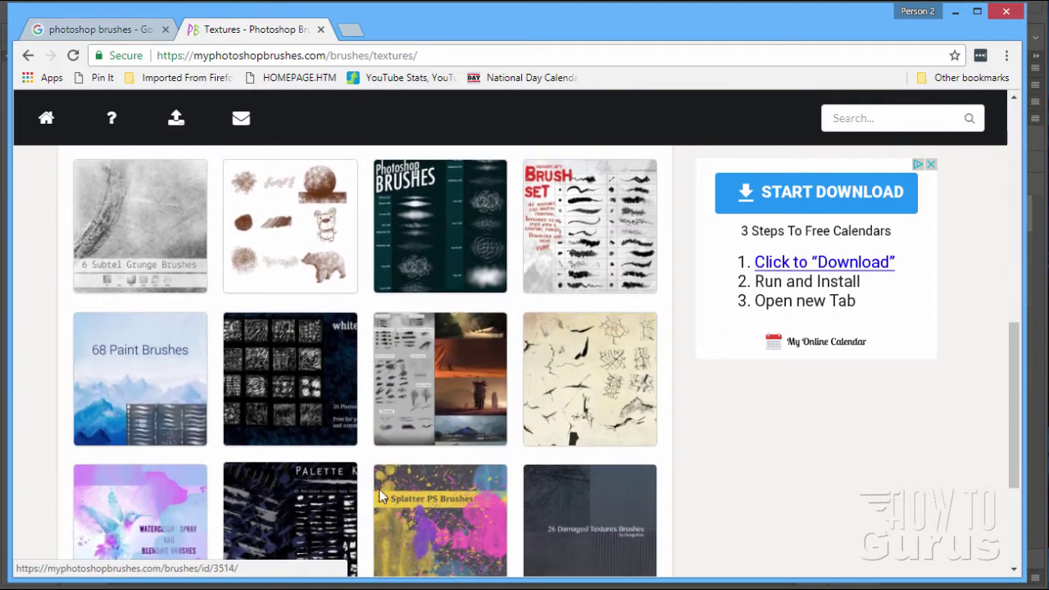
scroll(440, 428, "down", 2)
scroll(399, 359, "up", 8)
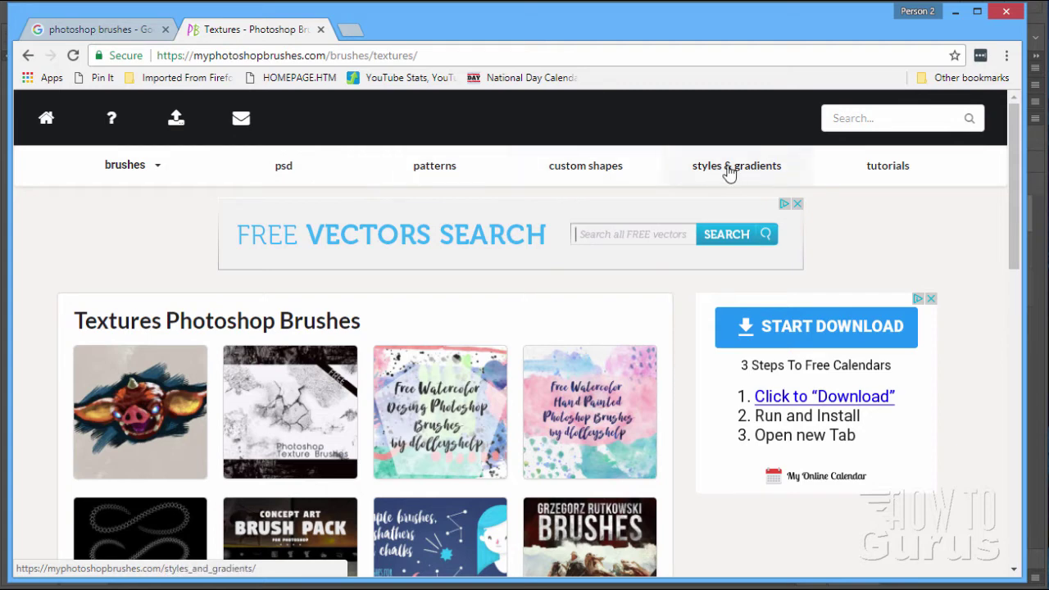
mouse_move(133, 176)
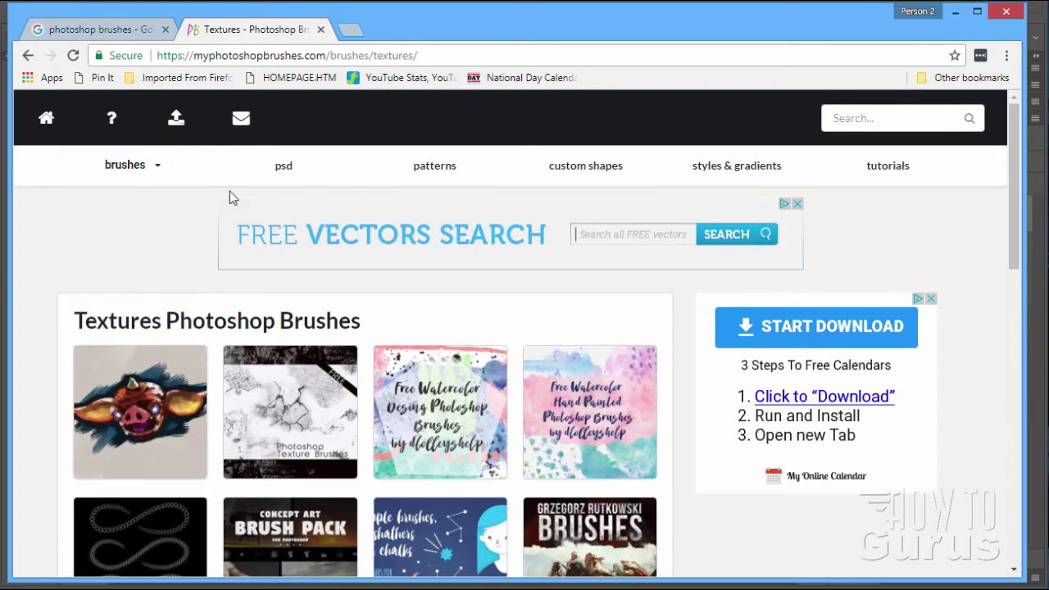
- Minimize the browser, switch to the Photoshop Brushes folder, and inspect the Hi-Res Splatter zip file
left_click(955, 11)
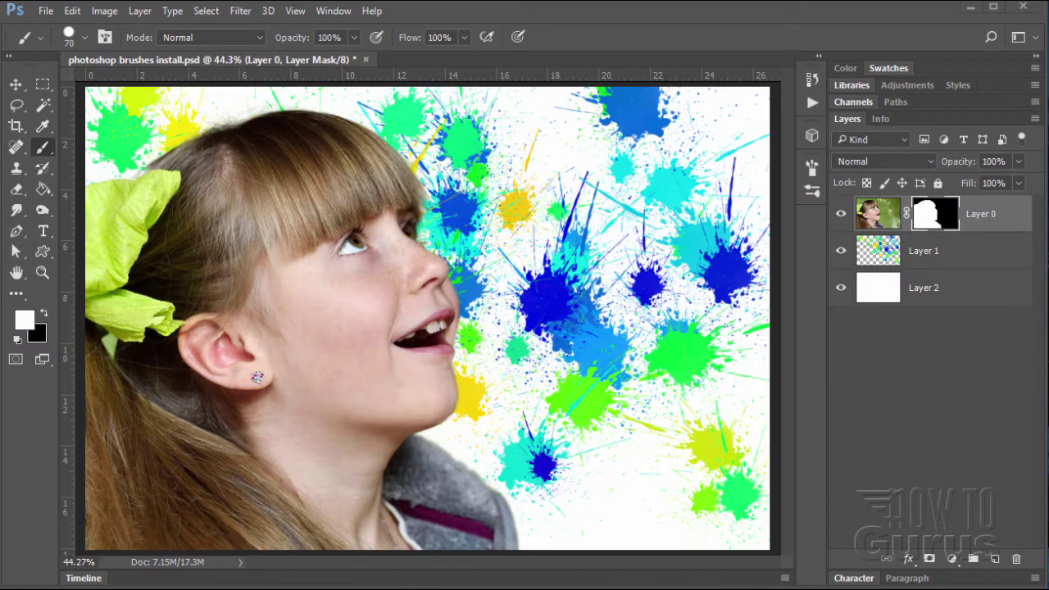
key("alt+Tab")
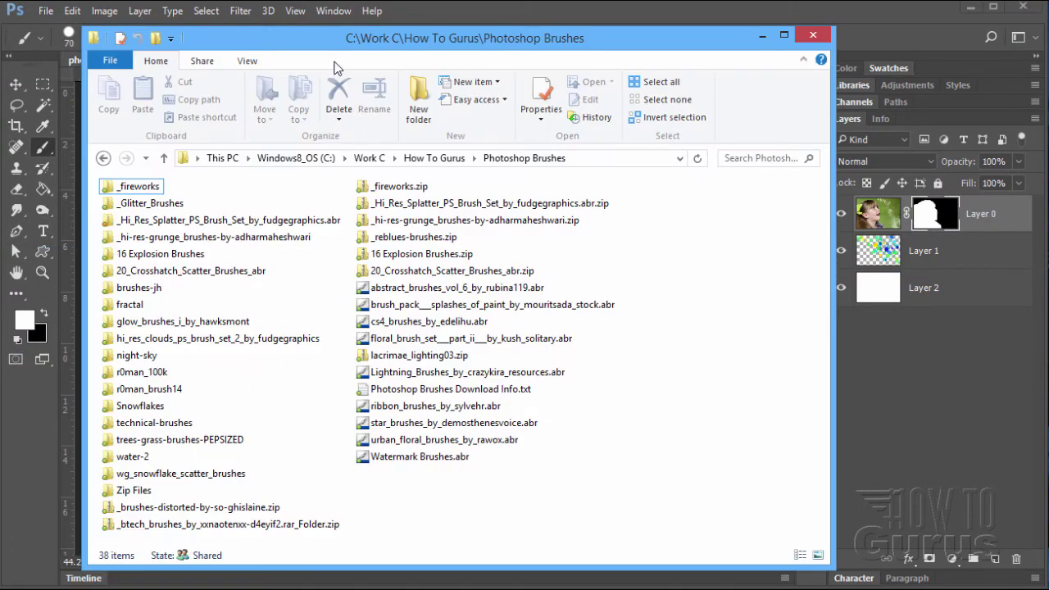
left_click_drag(358, 38, 372, 35)
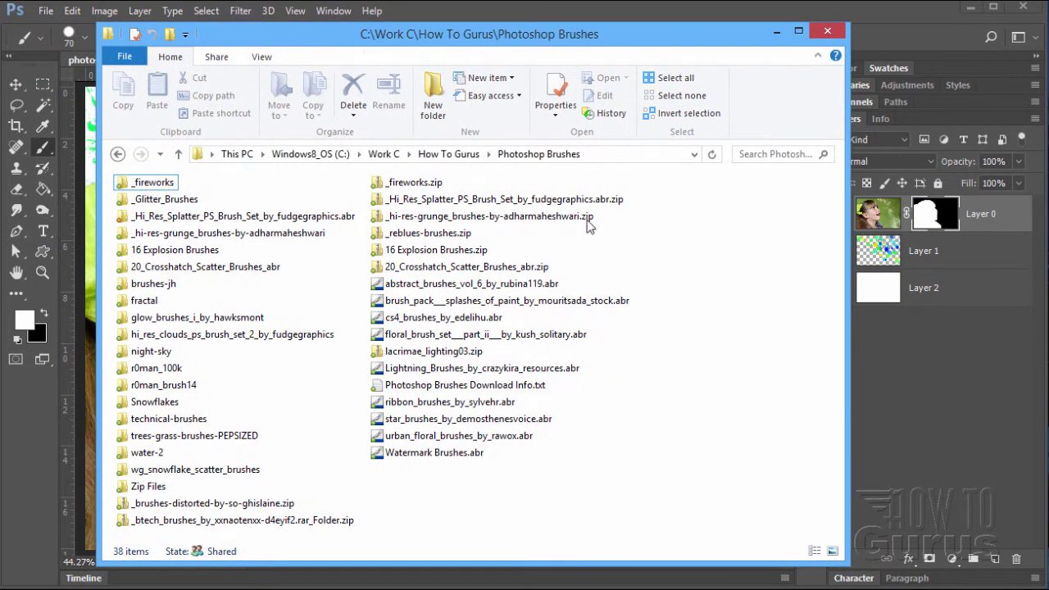
left_click(476, 205)
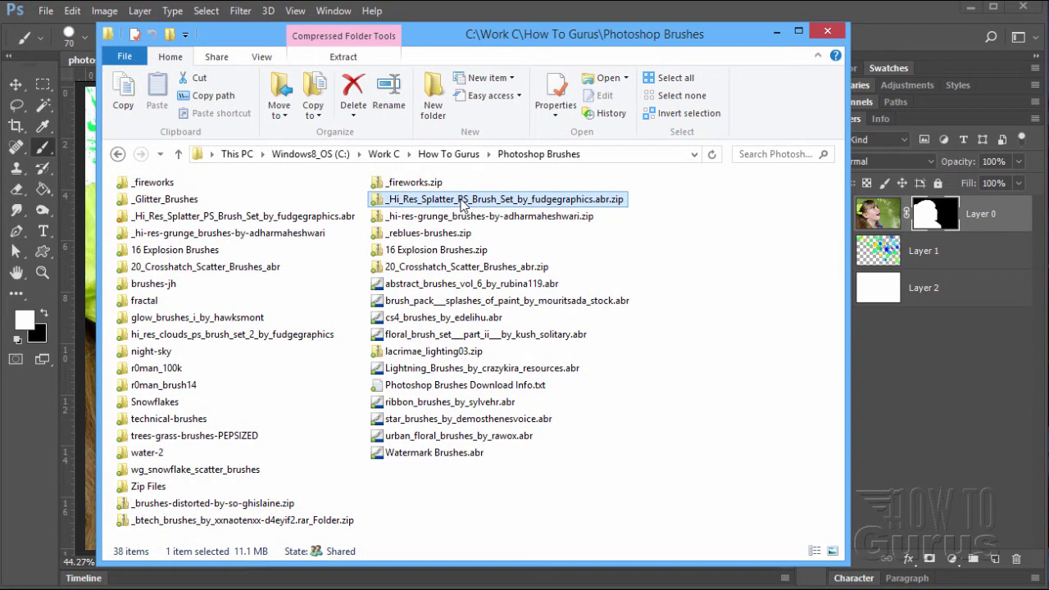
right_click(463, 204)
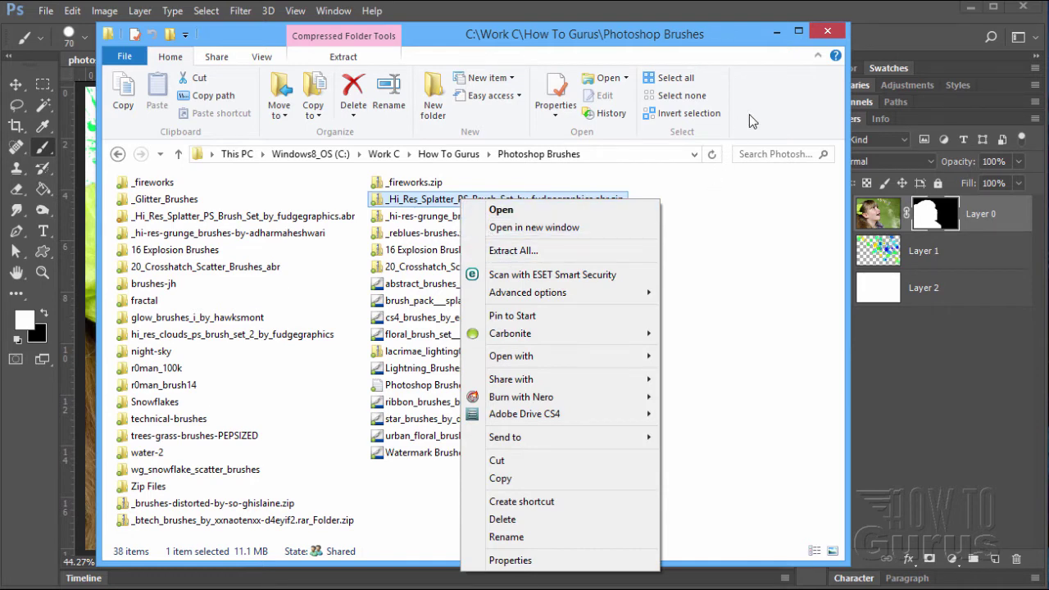
key("Escape")
- Open the extracted splatter folder, check its 14,068 KB ABR file, and close File Explorer
left_click(210, 220)
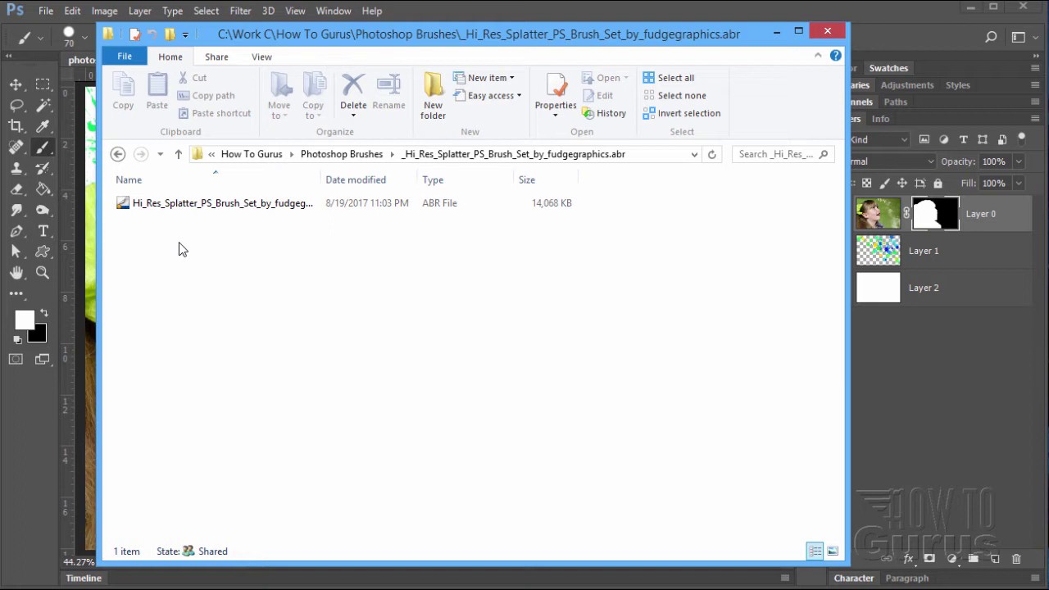
left_click(149, 211)
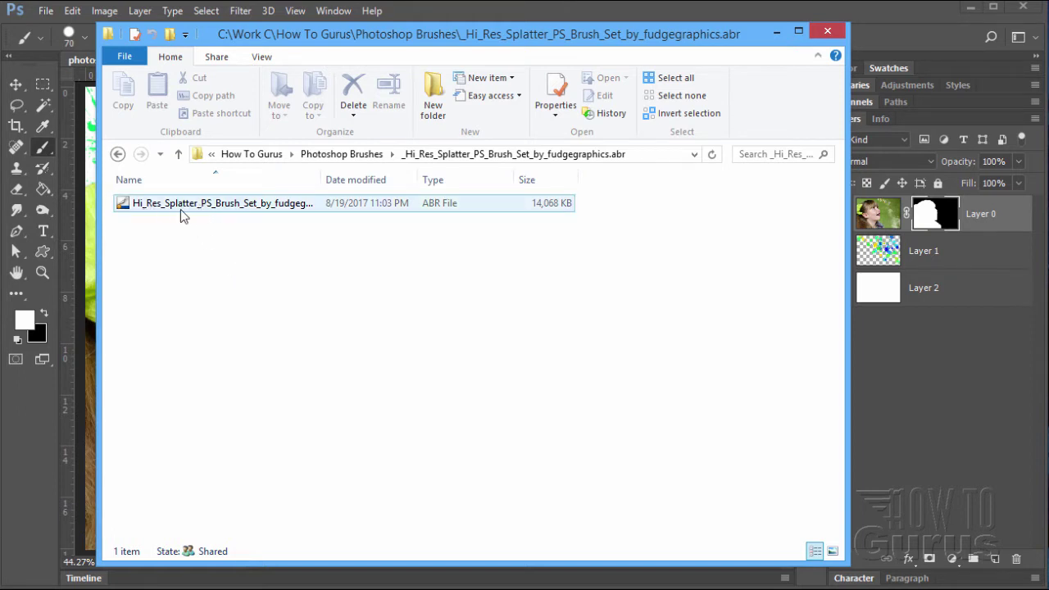
left_click(268, 224)
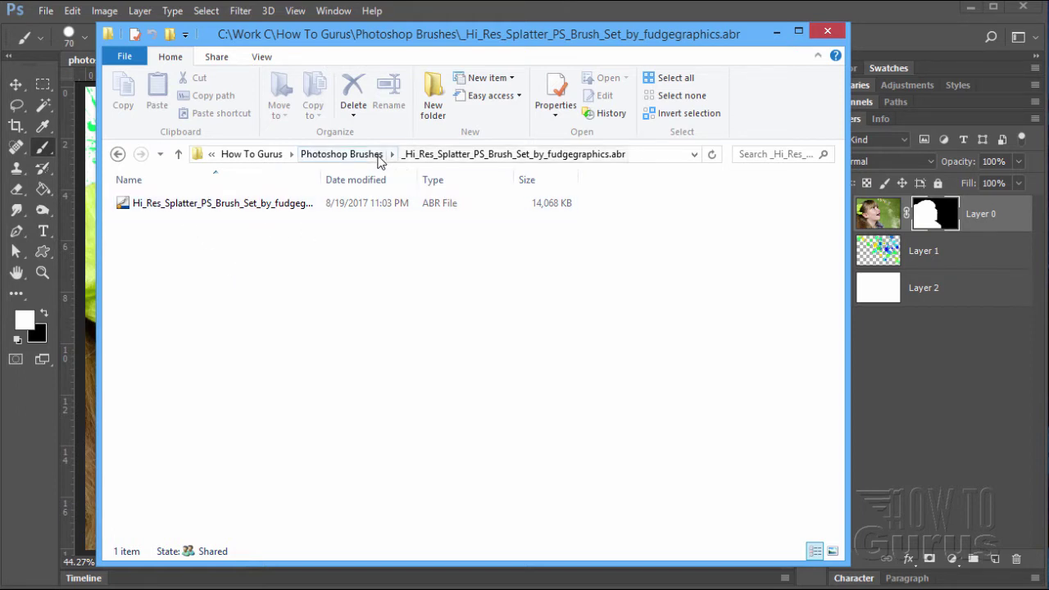
left_click(827, 32)
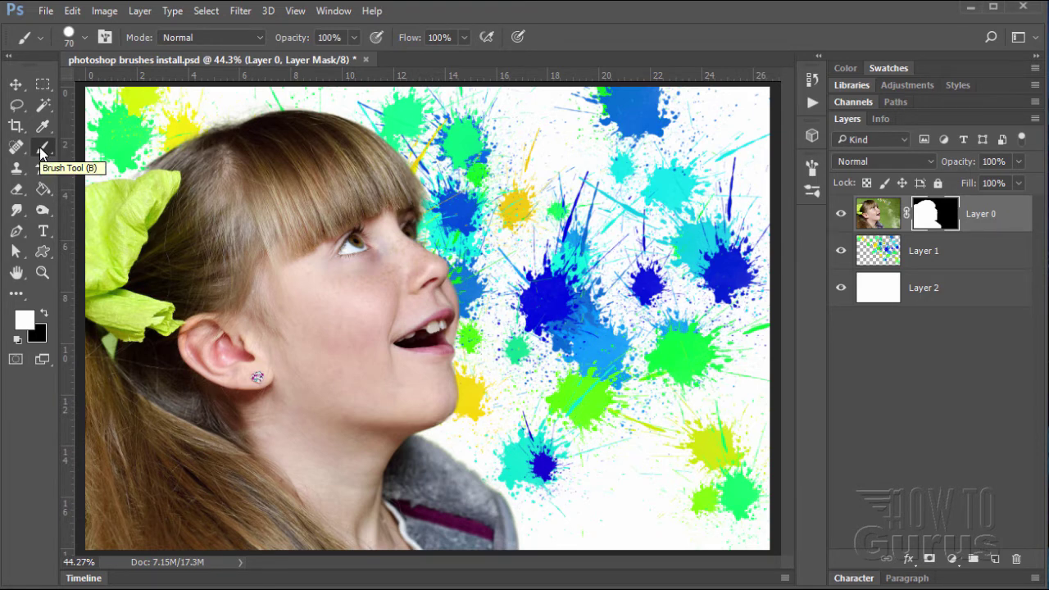
- From the Brush Preset picker's Load Brushes, load Hi_Res_Splatter_PS_Brush_Set_by_fudgegraphics.abr from the _Hi_Res_Splatter folder
left_click(83, 38)
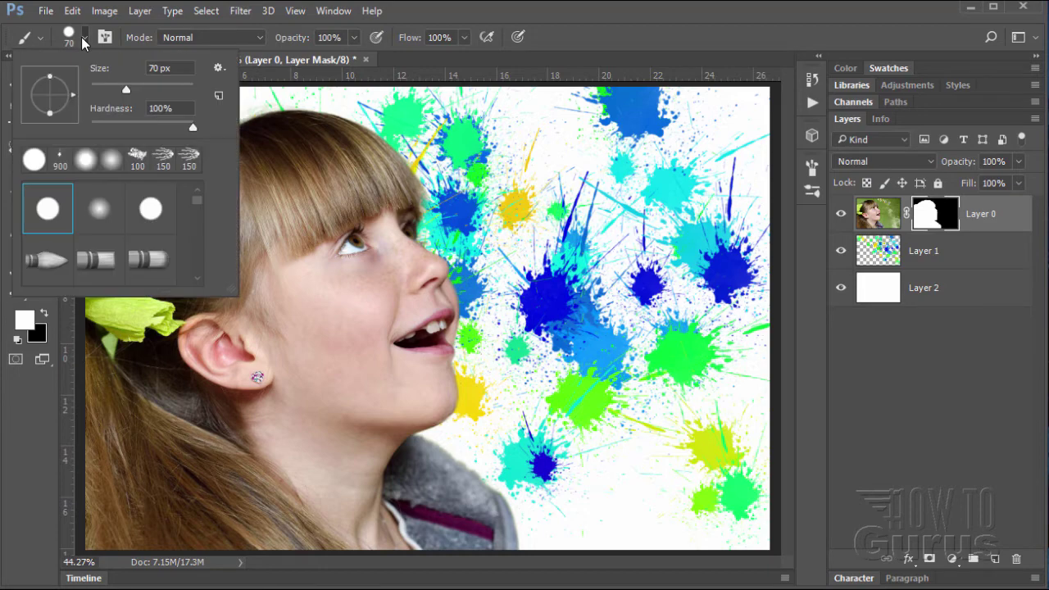
left_click(218, 68)
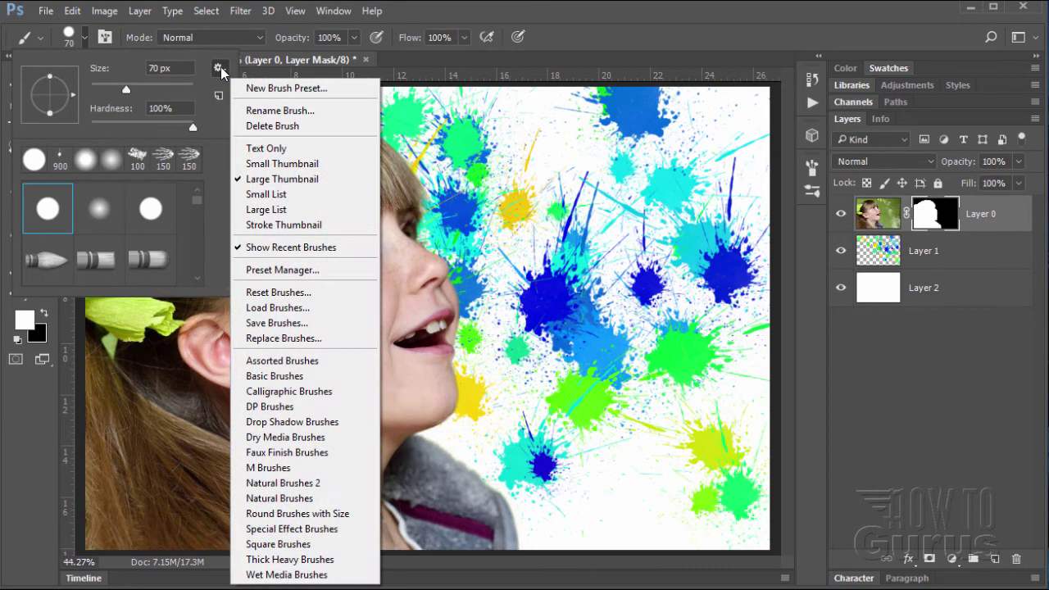
left_click(266, 310)
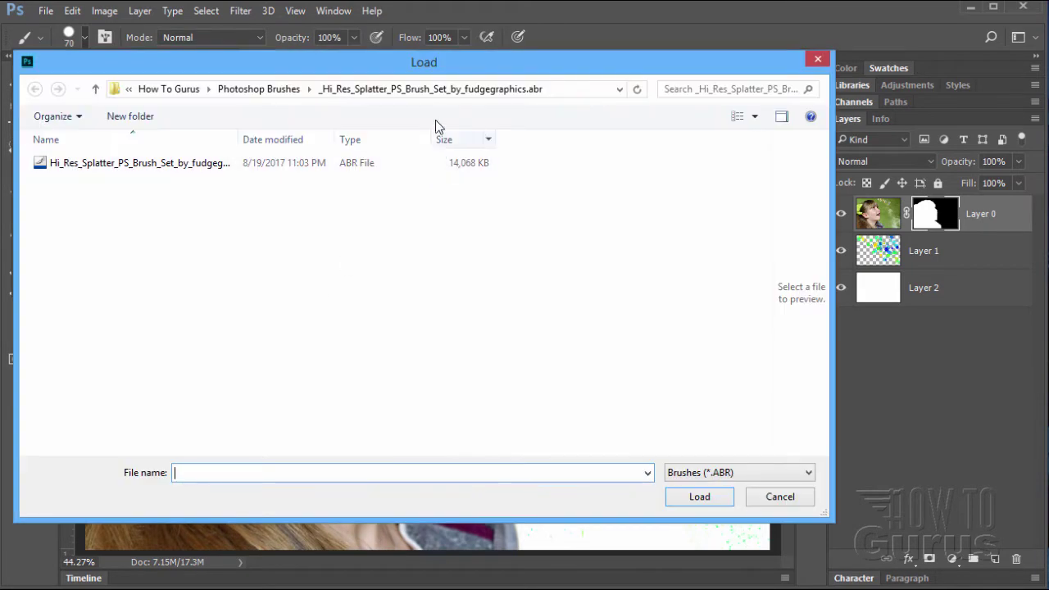
left_click(279, 93)
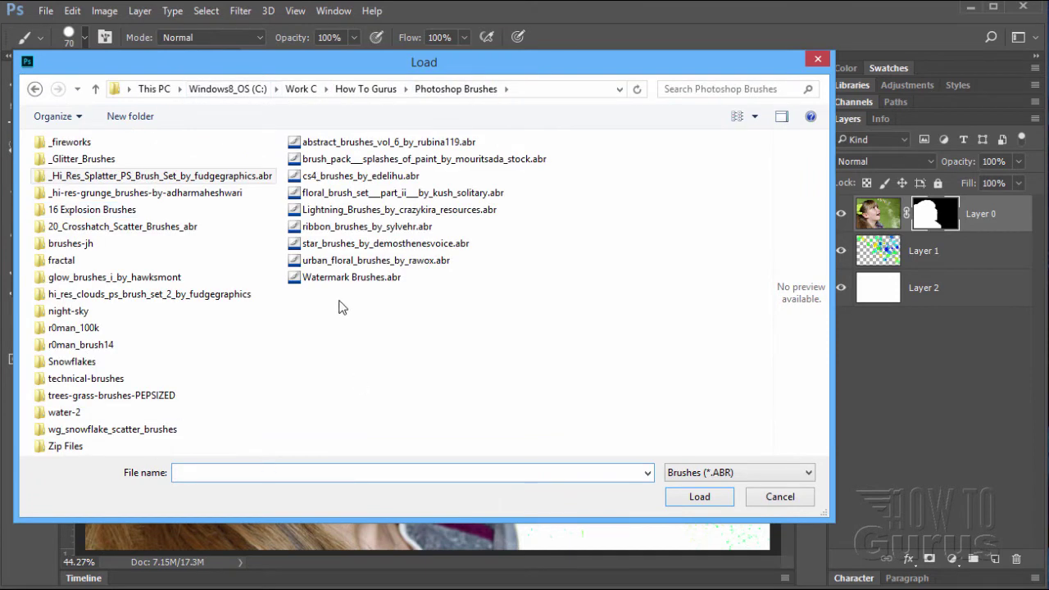
left_click(352, 277)
left_click(379, 260)
left_click(377, 245)
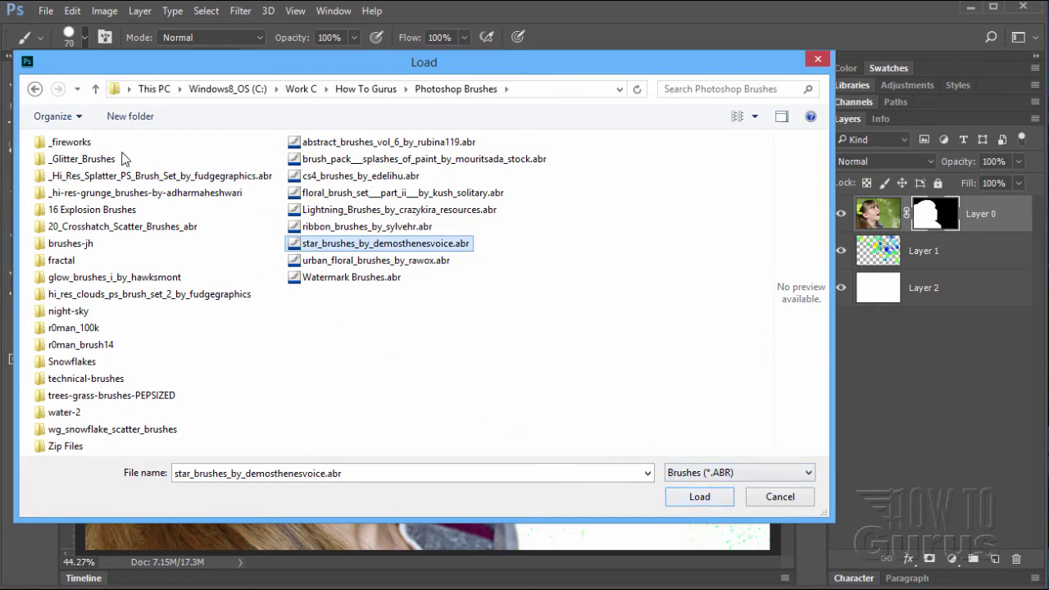
left_click(83, 176)
key("Return")
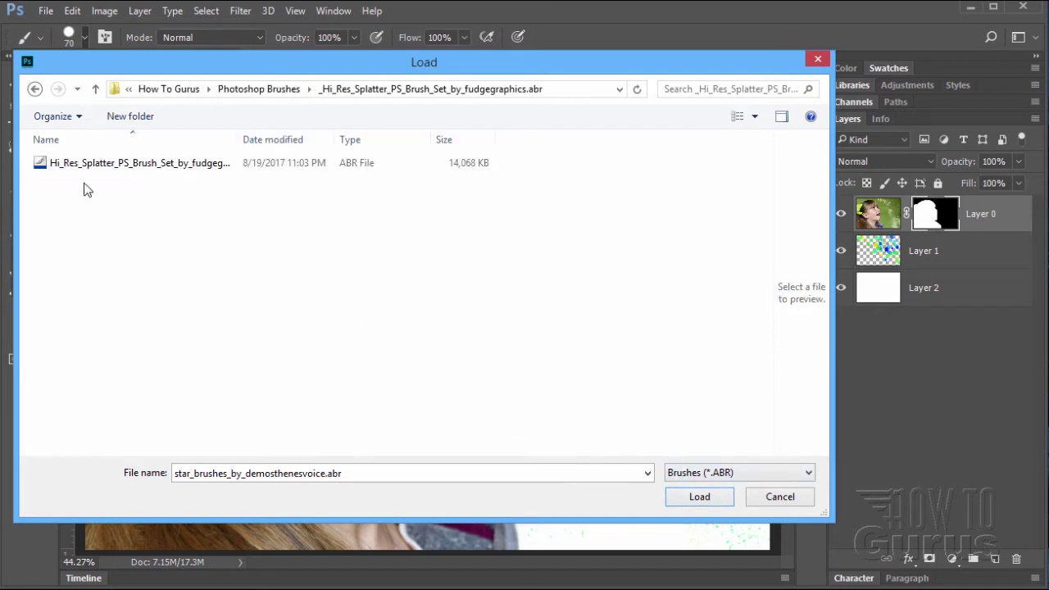
left_click(123, 168)
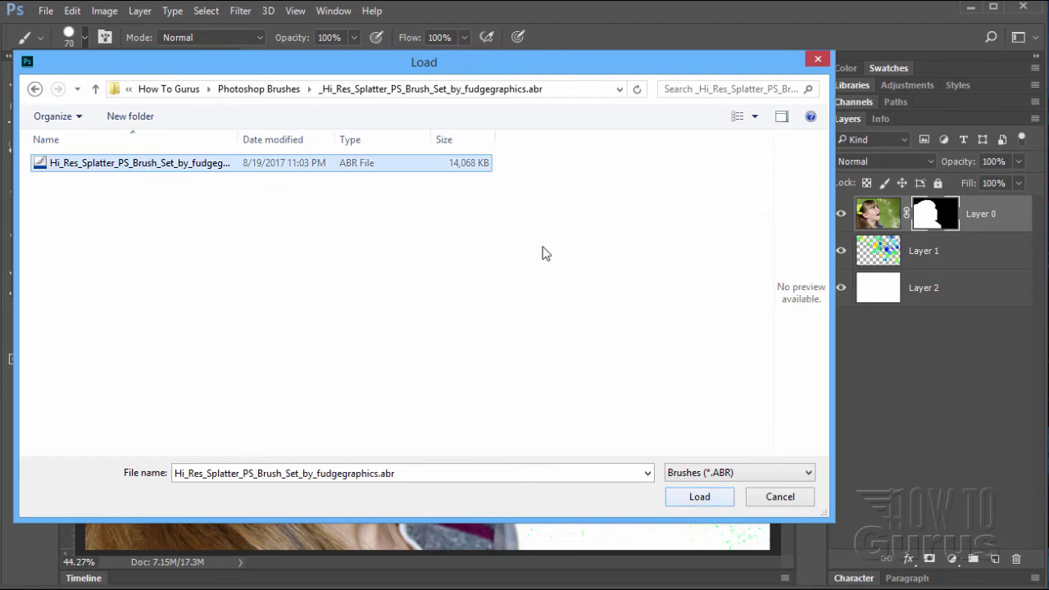
left_click(816, 61)
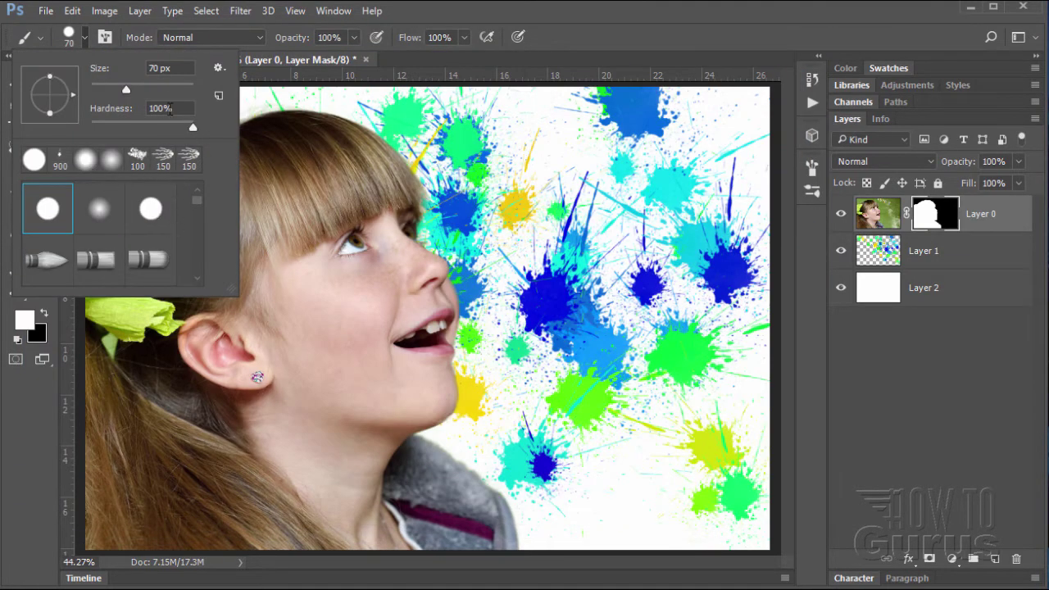
- Scroll to the end of the brush presets to view the new splatter brushes, sized about 2440–2500
left_click(197, 278)
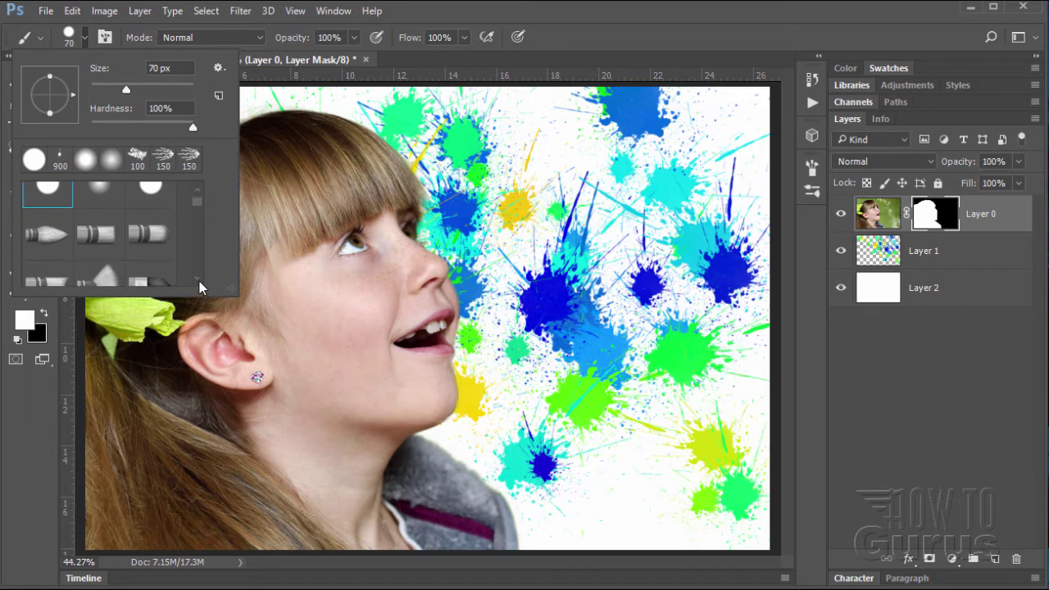
left_click(198, 279)
left_click(197, 279)
left_click(197, 278)
left_click(197, 279)
left_click(198, 278)
left_click(198, 278)
left_click(197, 279)
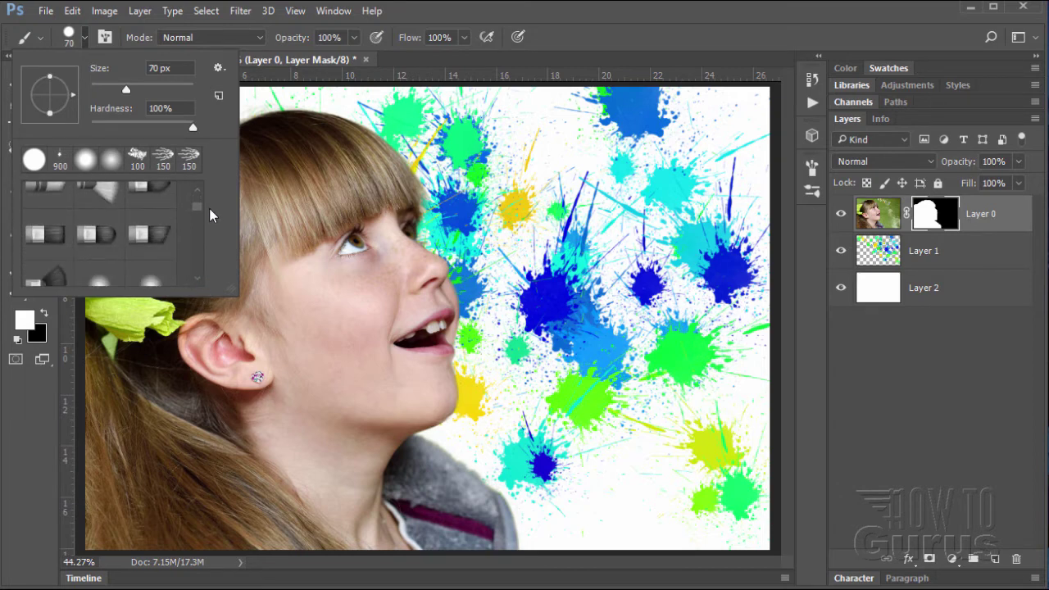
left_click_drag(199, 209, 200, 259)
left_click(195, 281)
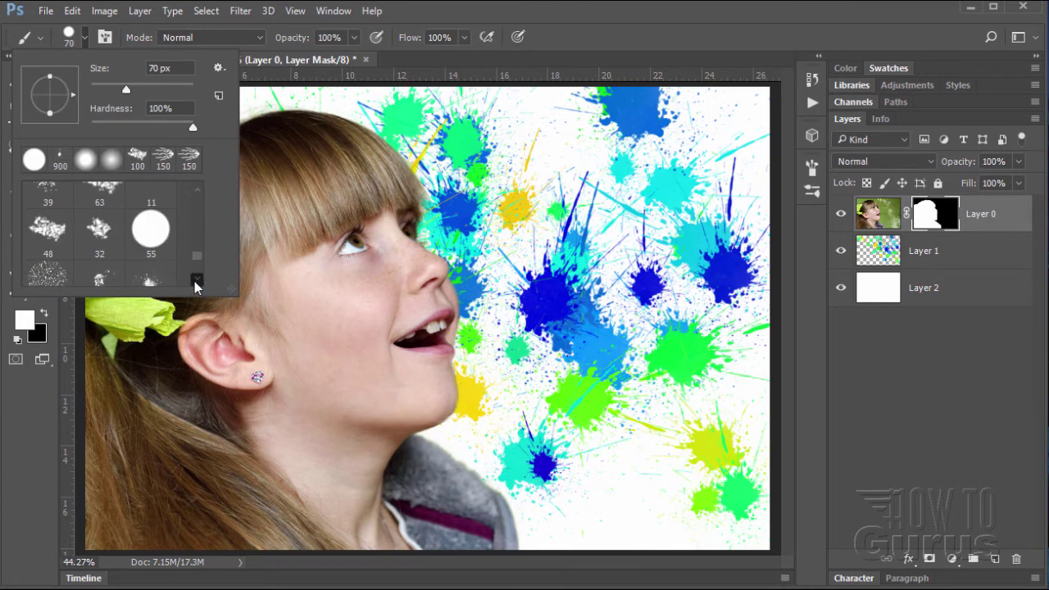
left_click(195, 281)
left_click(196, 281)
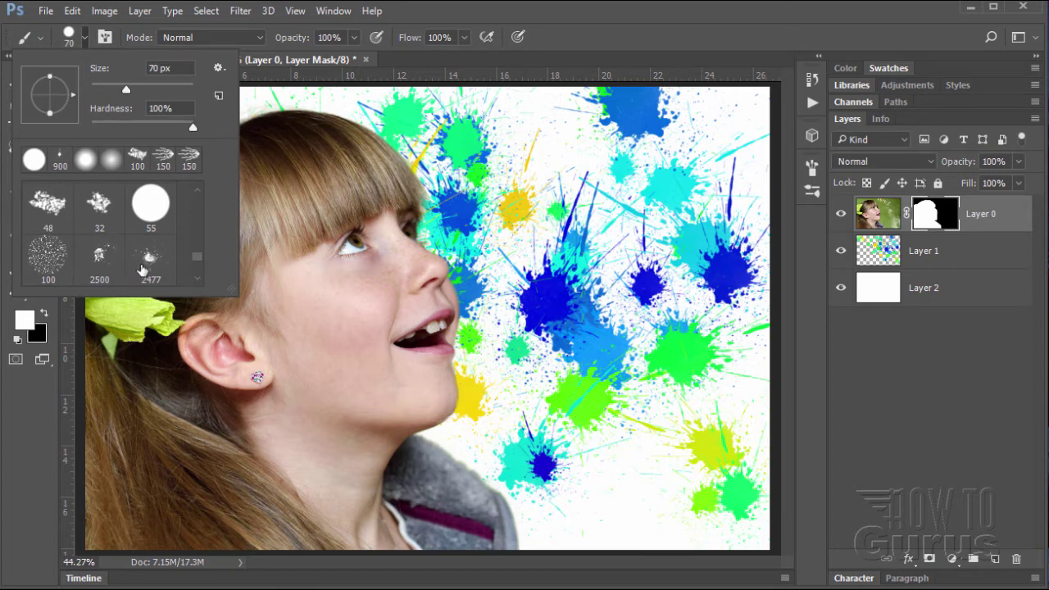
left_click(197, 281)
left_click(197, 281)
left_click(197, 281)
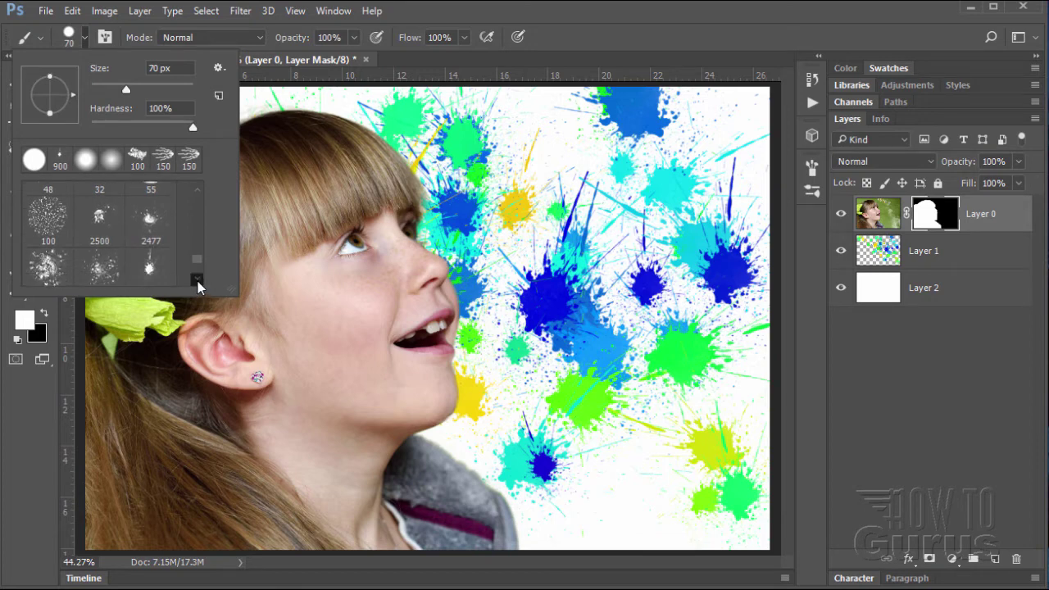
left_click(197, 281)
left_click(197, 281)
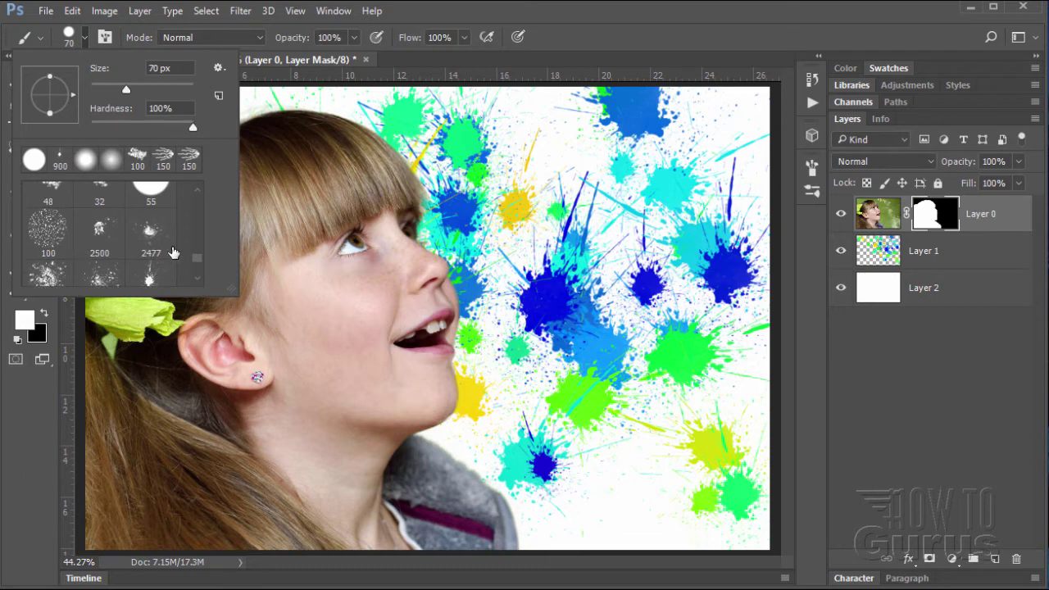
left_click(201, 282)
left_click(201, 282)
left_click(201, 282)
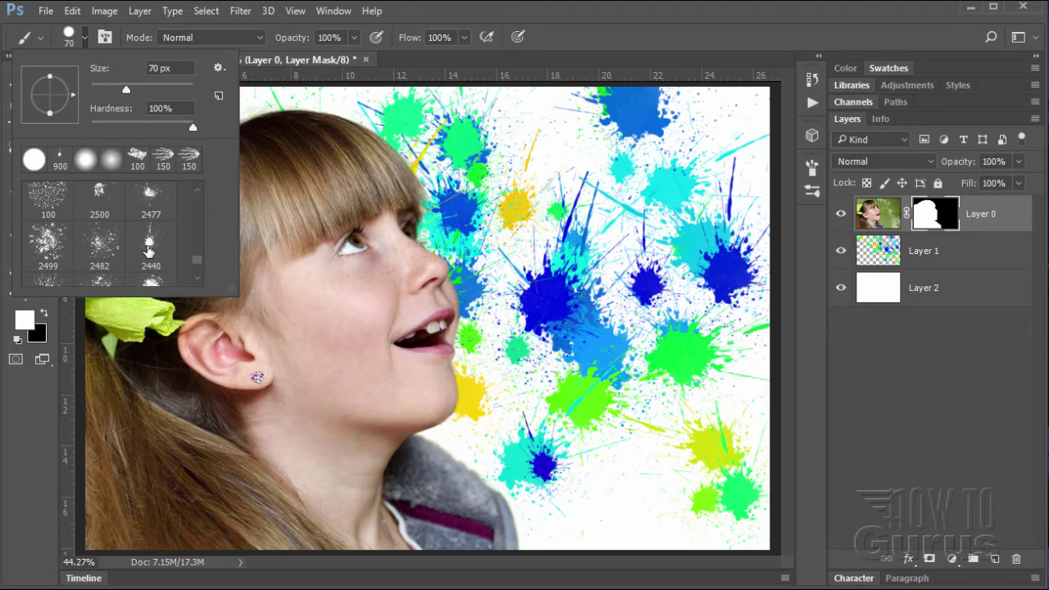
left_click(198, 280)
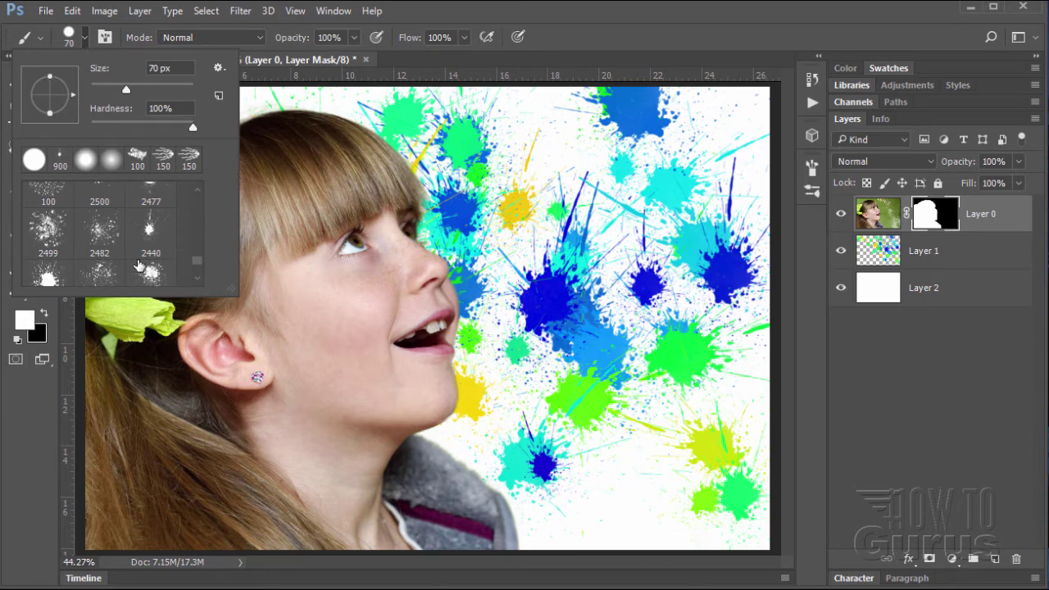
- Open and dismiss the brush options menu, then close the Brush Preset picker
left_click(217, 69)
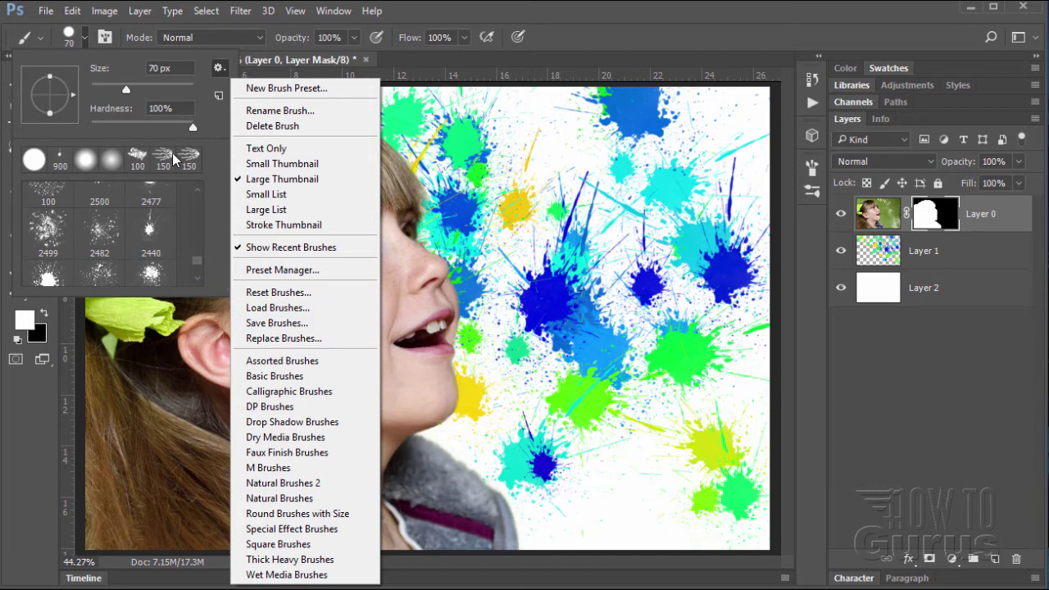
left_click(199, 56)
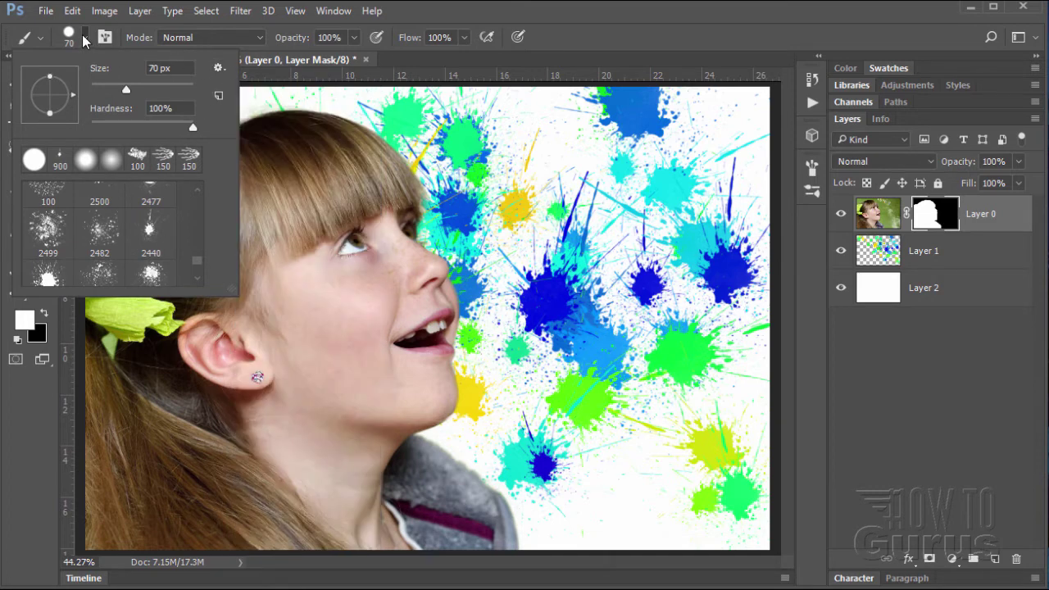
left_click(85, 37)
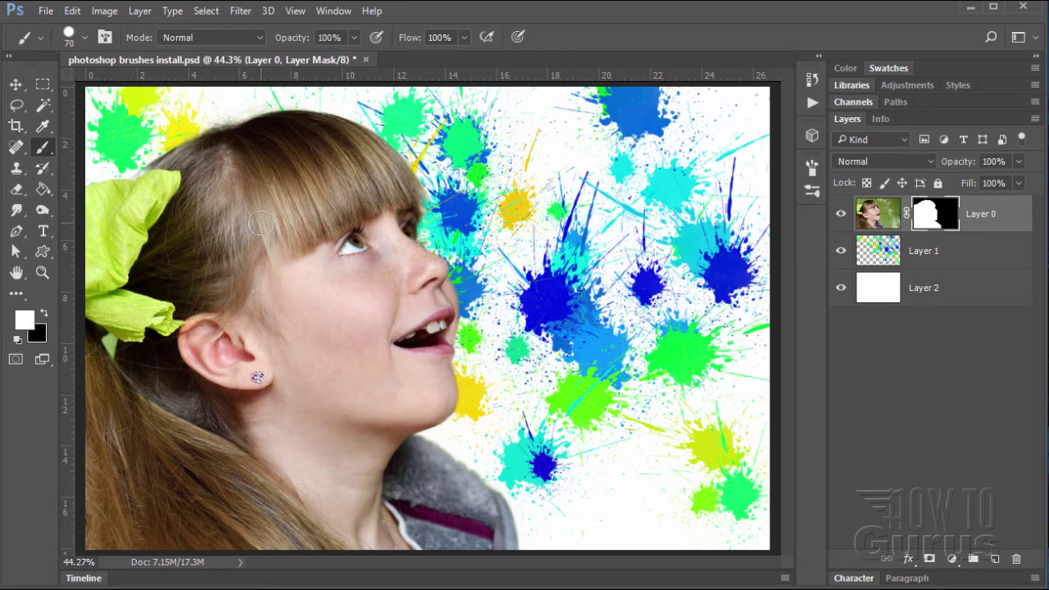
- Open child-629908_1920.jpg from File > Open Recent
left_click(41, 11)
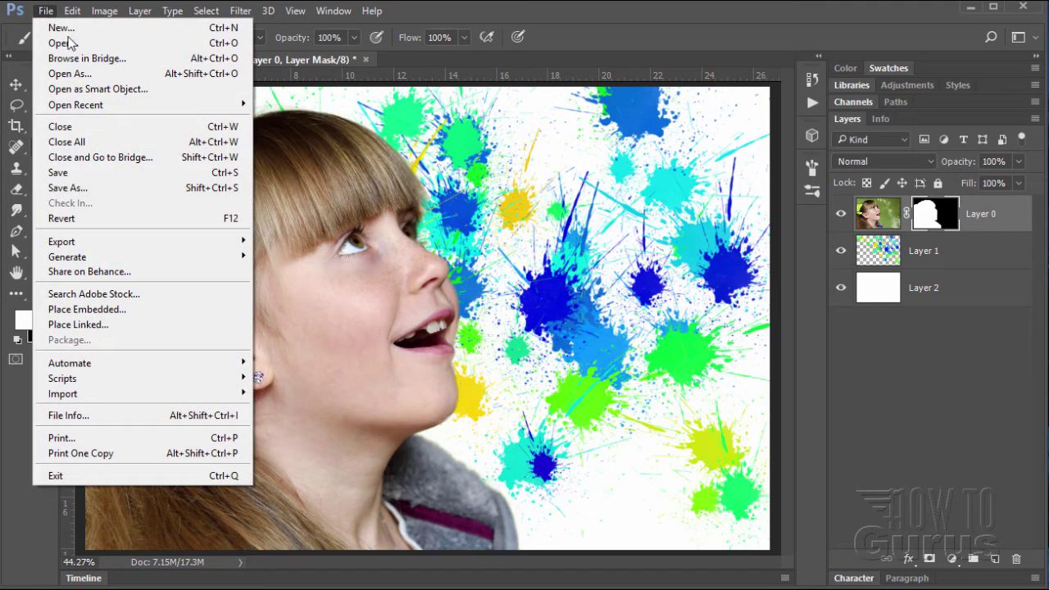
mouse_move(109, 107)
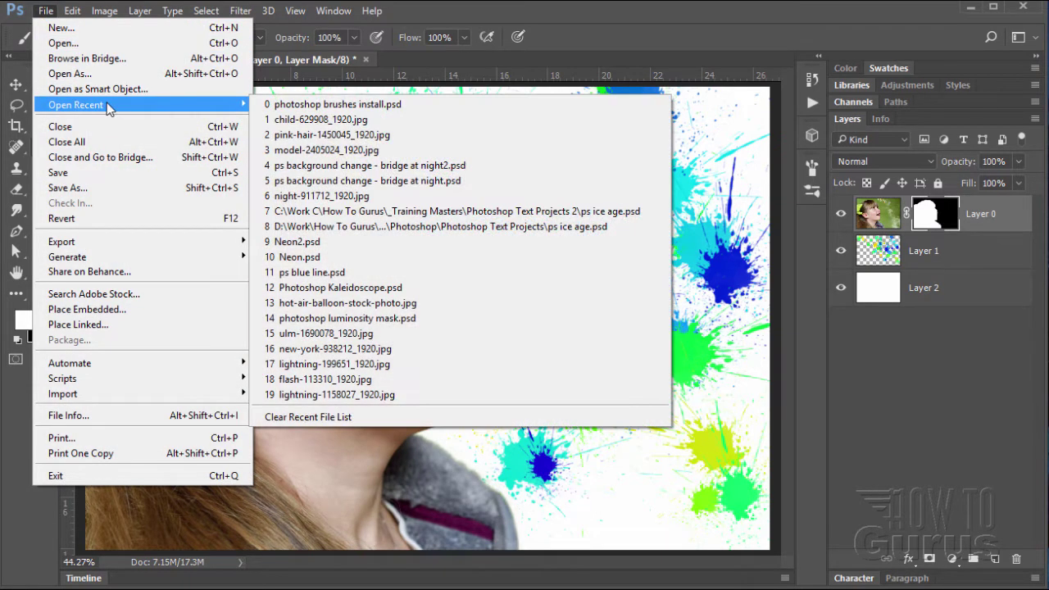
left_click(316, 119)
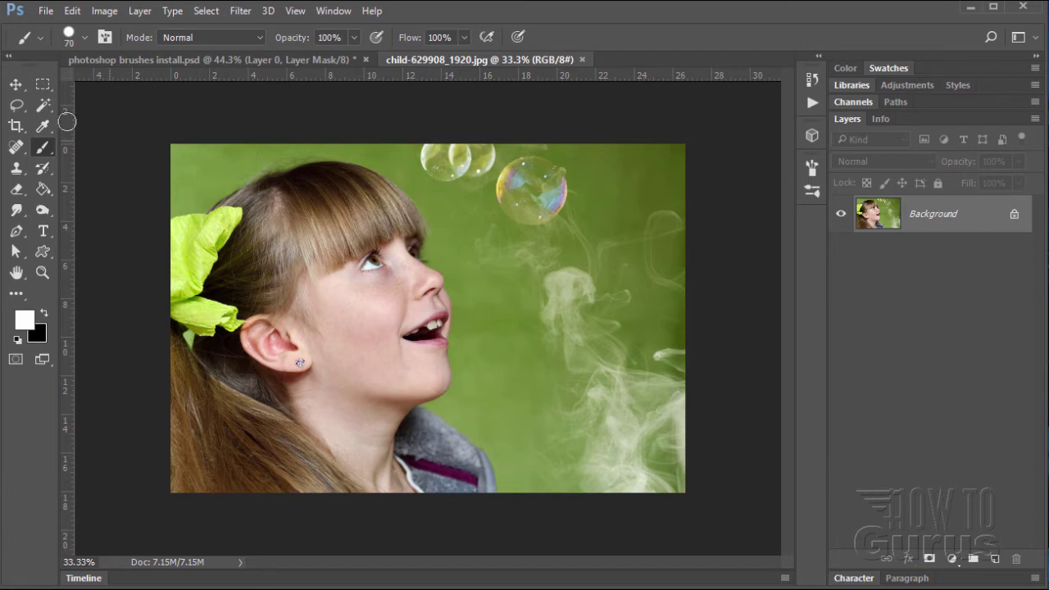
- Convert the Background to Layer 0, add two empty layers, and move Layer 0 to the top
left_click(16, 85)
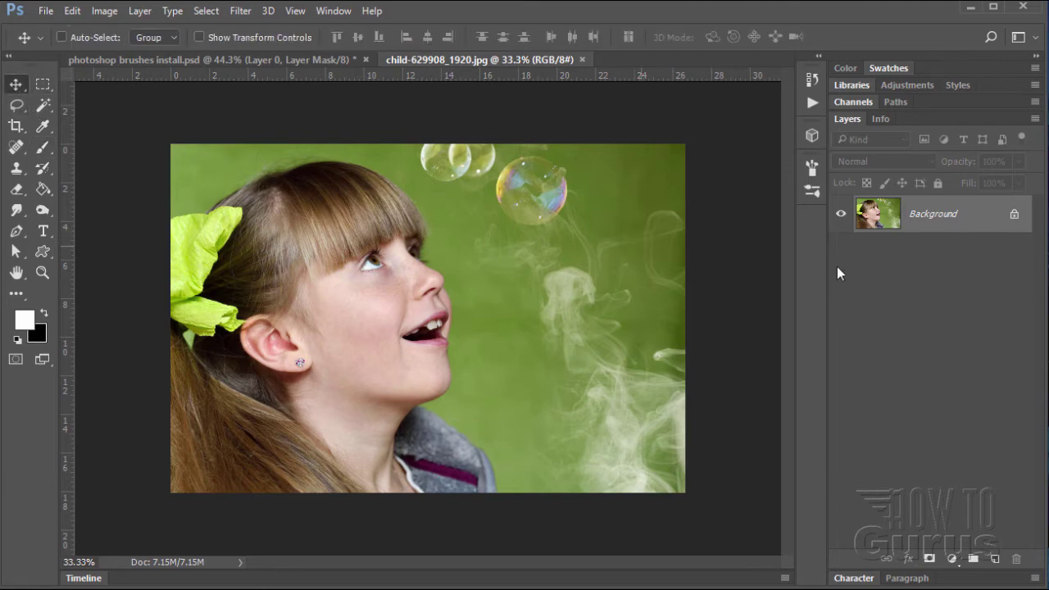
double_click(935, 222)
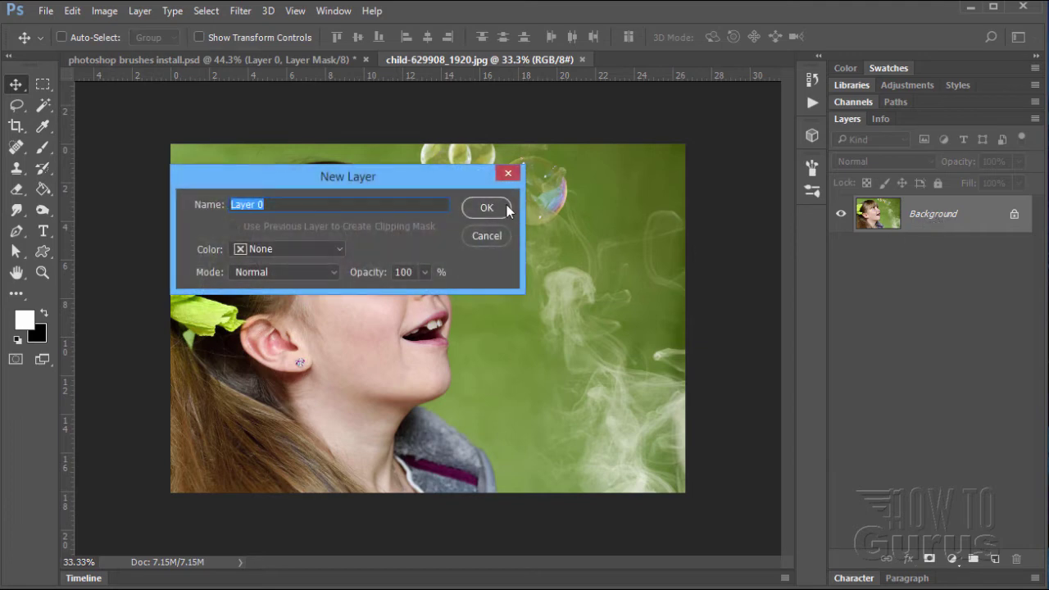
left_click(486, 207)
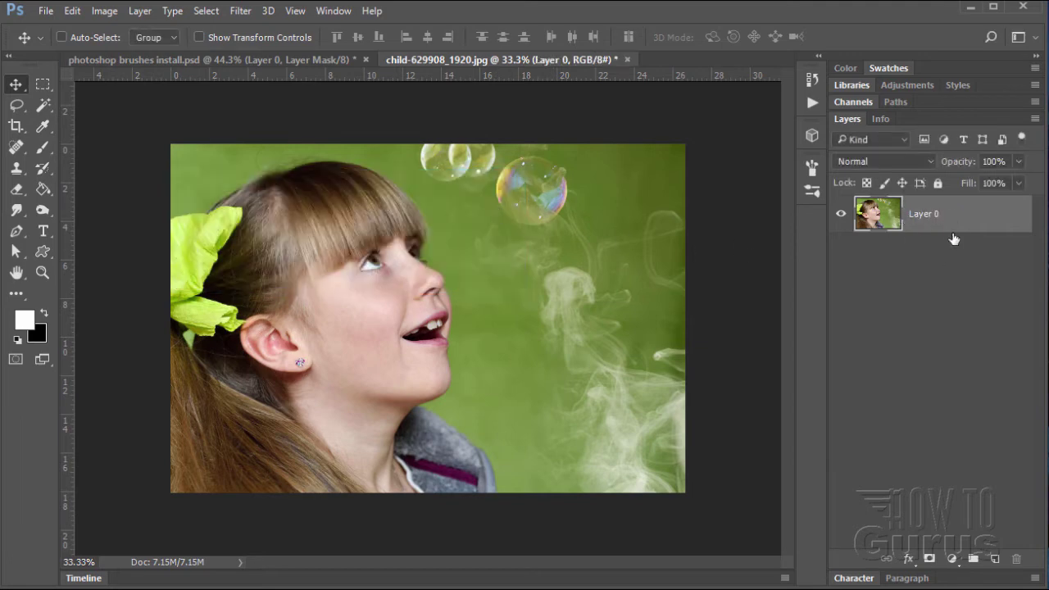
left_click(995, 559)
left_click(994, 558)
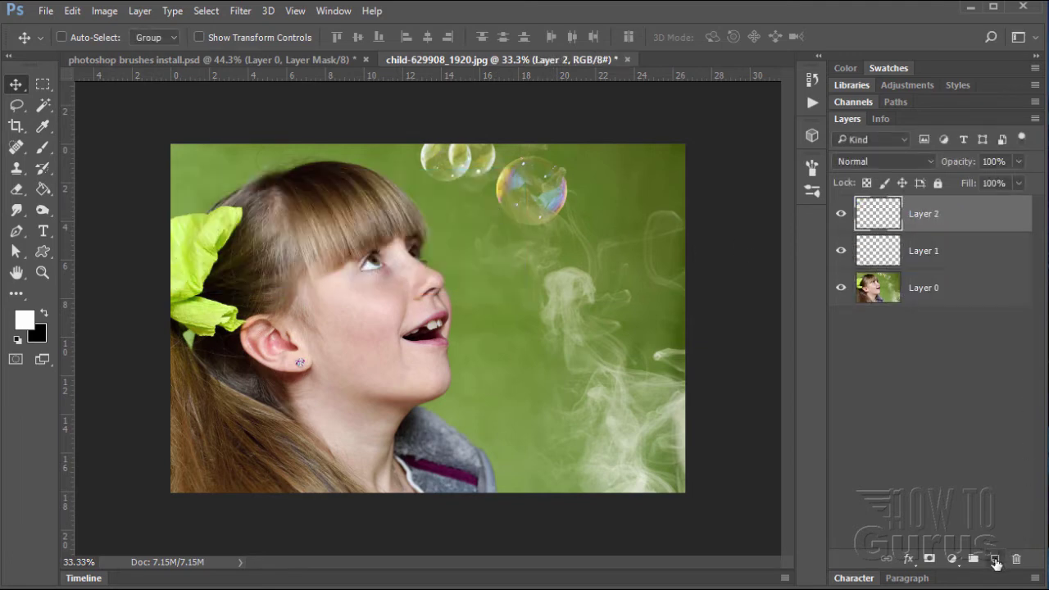
left_click(969, 302)
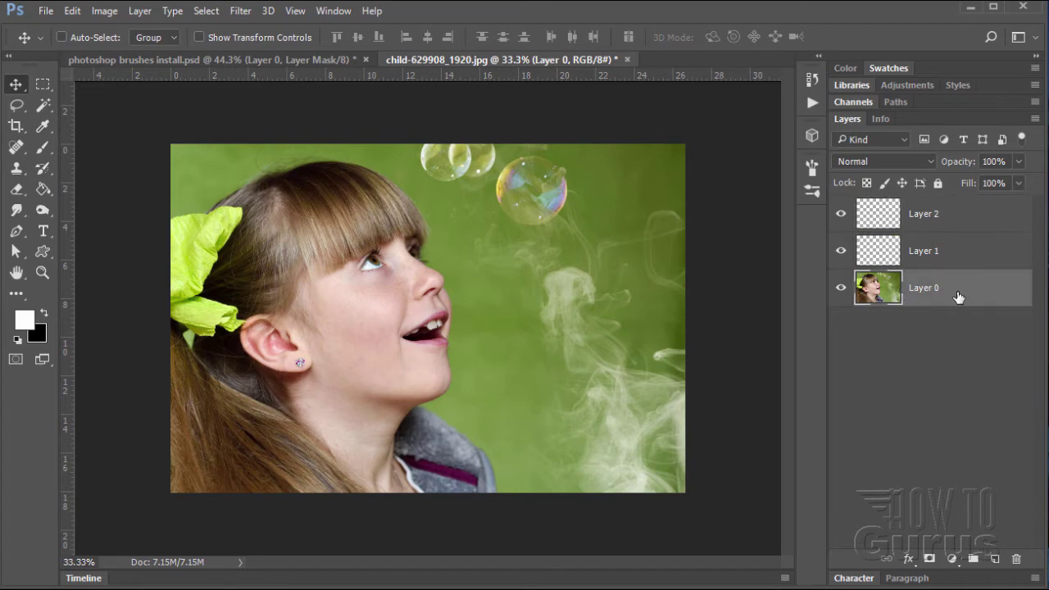
left_click_drag(957, 295, 952, 215)
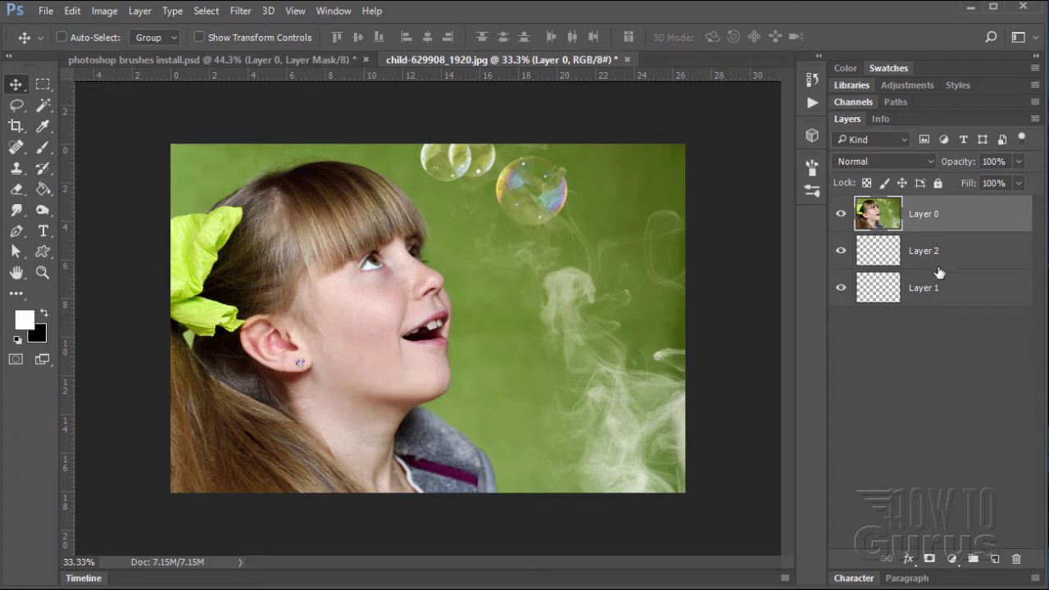
- Fill Layer 1 with white using the Paint Bucket, then reselect the photo's Layer 0
left_click(867, 291)
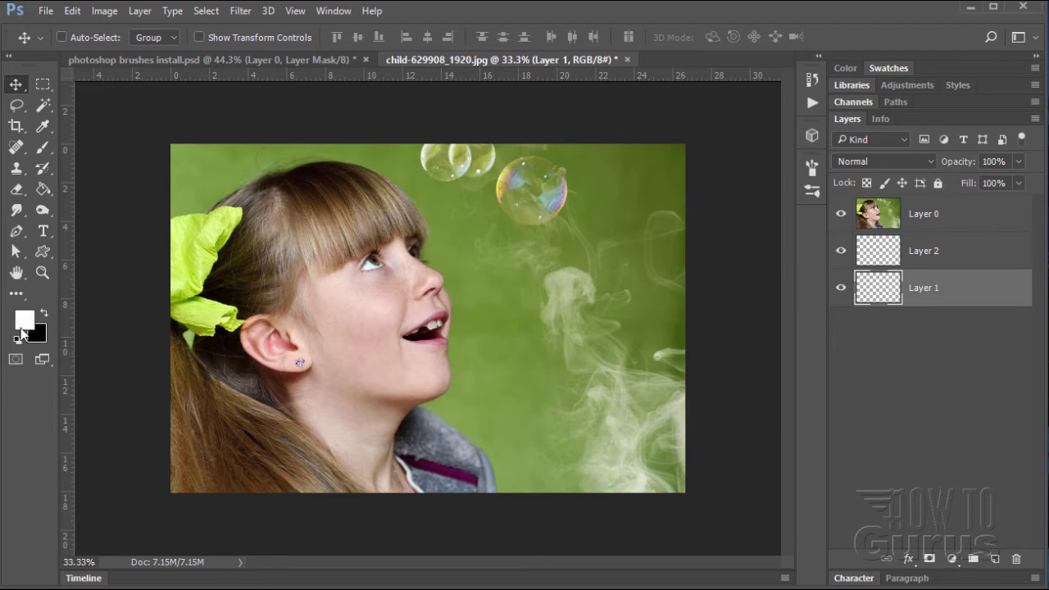
left_click(44, 188)
left_click(547, 263)
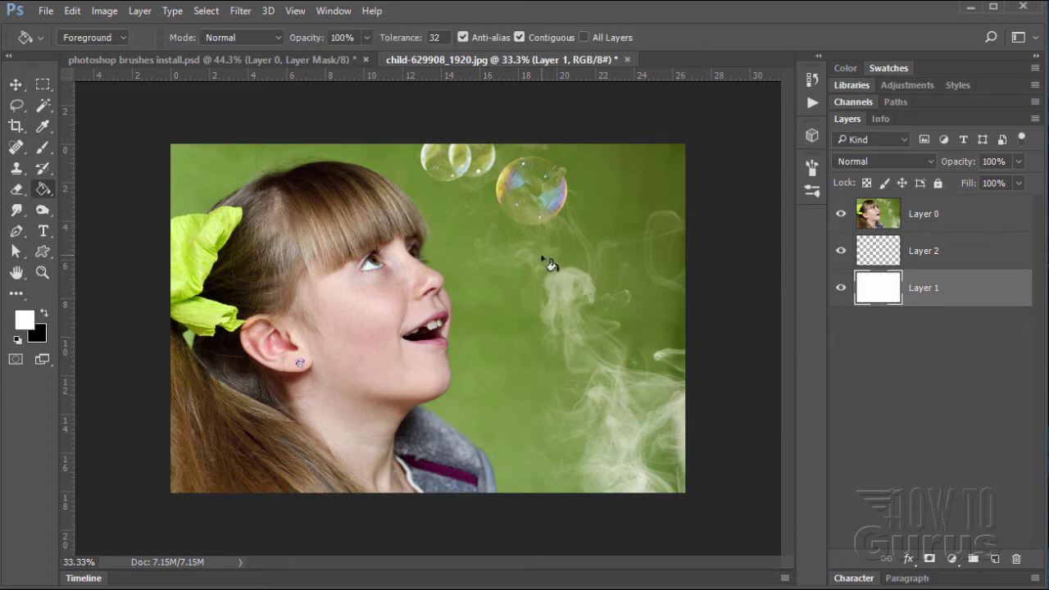
left_click(15, 84)
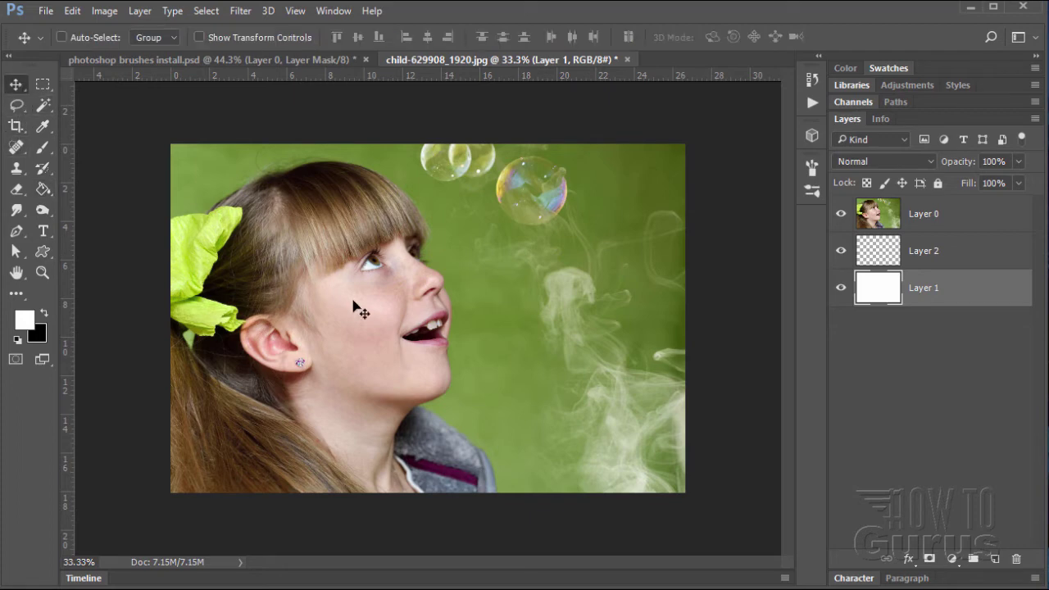
left_click(885, 225)
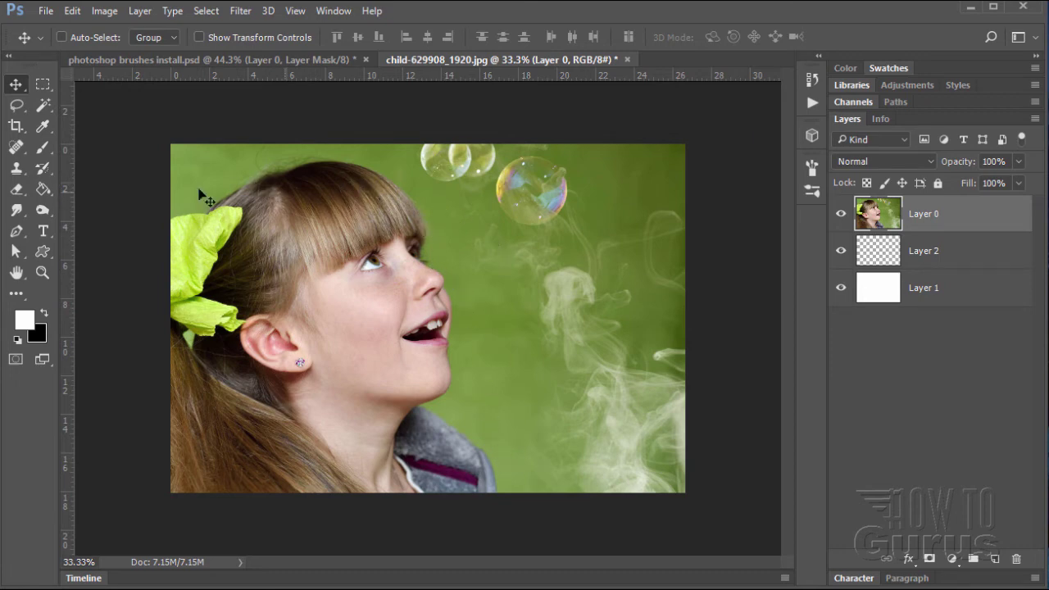
- Trace a rough Lasso selection around the girl's hair, face and shoulder on Layer 0
left_click(16, 105)
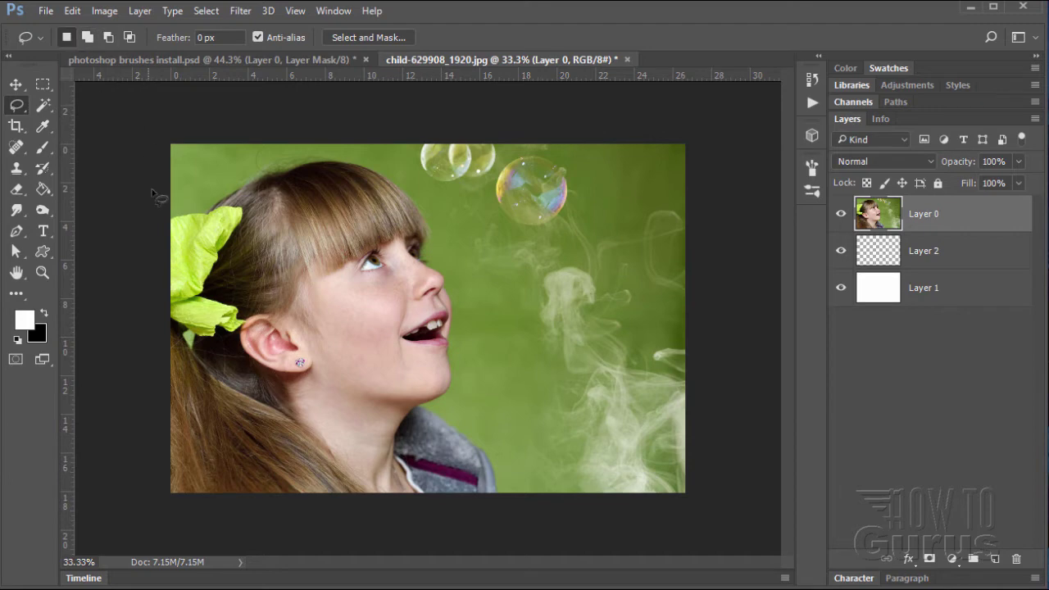
mouse_move(171, 214)
left_mouse_down()
mouse_move(256, 175)
mouse_move(332, 155)
mouse_move(363, 159)
mouse_move(426, 212)
left_mouse_up()
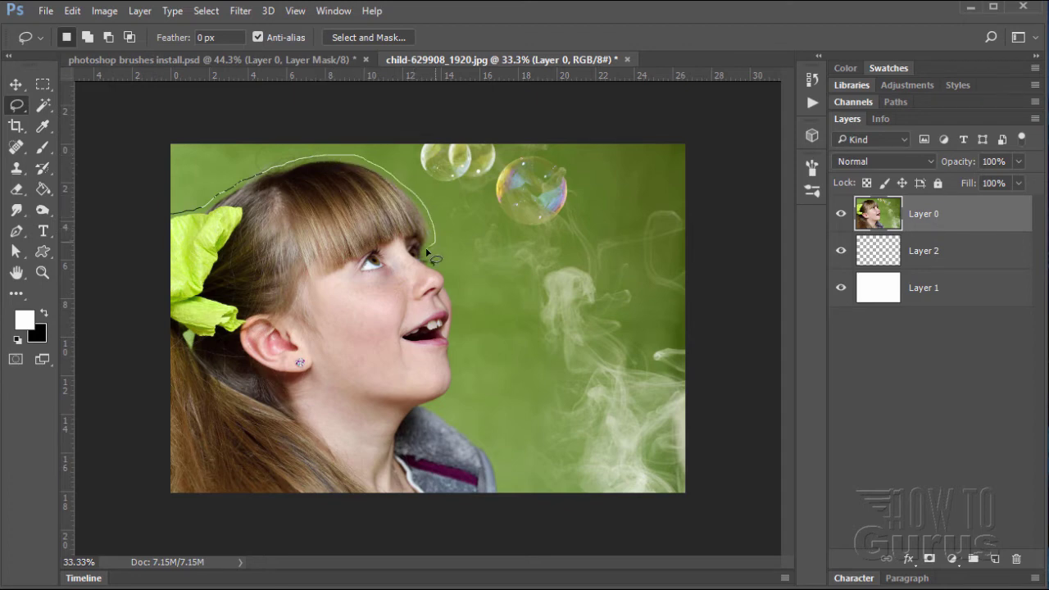
mouse_move(426, 252)
left_mouse_down()
mouse_move(457, 314)
mouse_move(455, 391)
mouse_move(441, 412)
mouse_move(497, 456)
mouse_move(507, 489)
mouse_move(182, 515)
mouse_move(160, 460)
mouse_move(147, 336)
mouse_move(152, 238)
mouse_move(174, 215)
left_mouse_up()
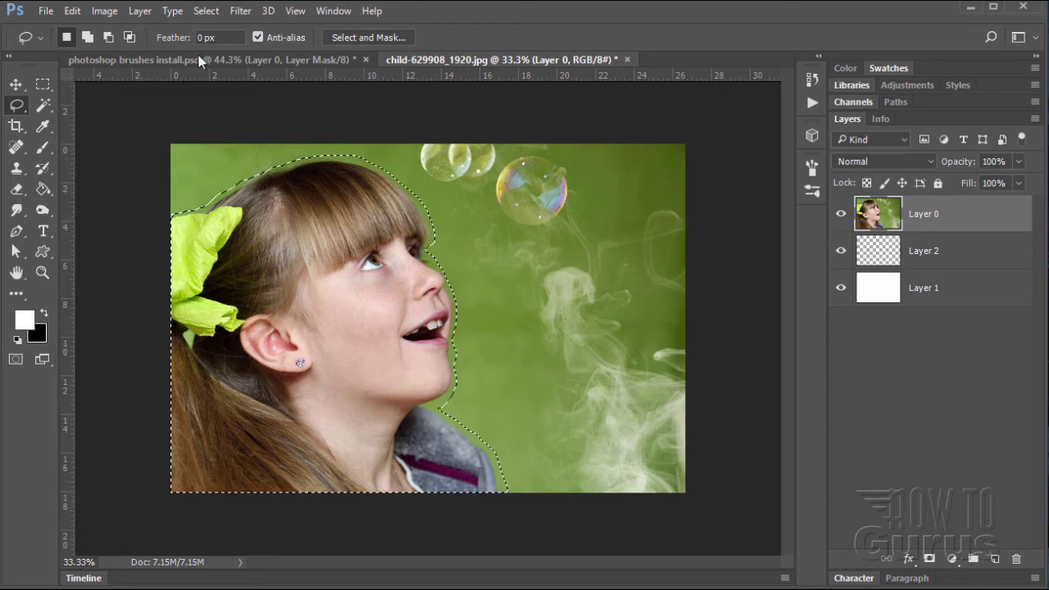
left_click(211, 11)
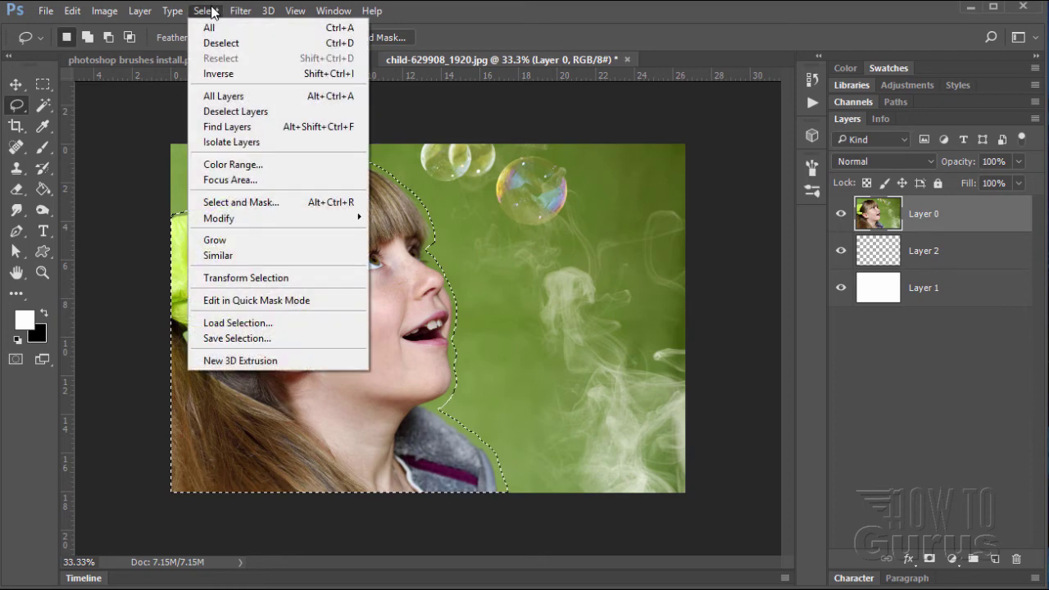
- In Select and Mask, brush the top hair edge to remove the green fringe and apply
left_click(230, 206)
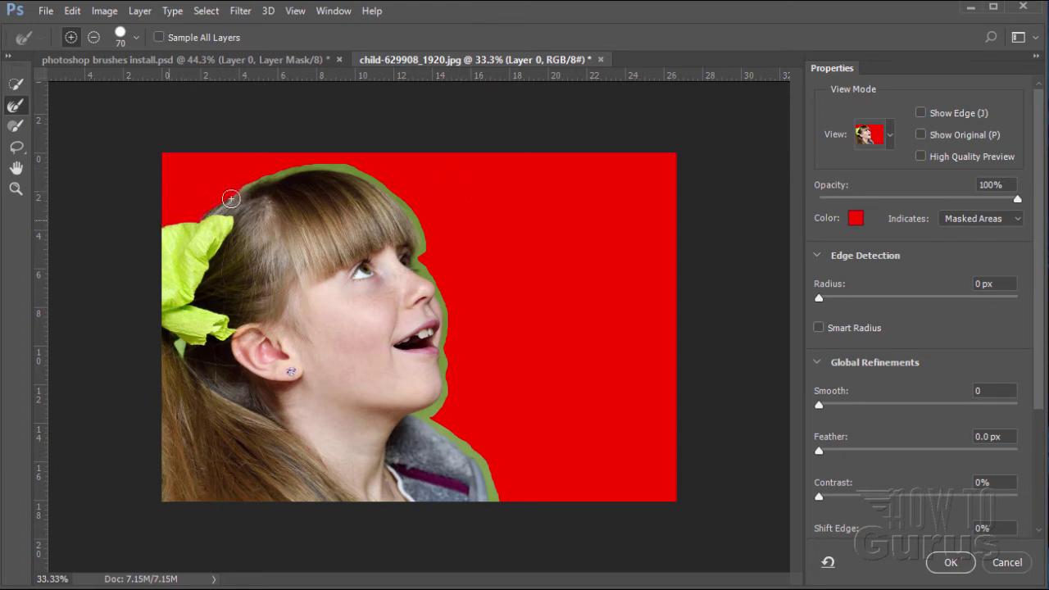
mouse_move(233, 197)
left_mouse_down()
mouse_move(314, 161)
mouse_move(370, 177)
mouse_move(403, 203)
mouse_move(417, 219)
mouse_move(420, 270)
mouse_move(436, 279)
mouse_move(449, 318)
mouse_move(443, 406)
mouse_move(410, 424)
mouse_move(434, 413)
mouse_move(483, 463)
mouse_move(503, 513)
mouse_move(506, 440)
mouse_move(499, 504)
left_mouse_up()
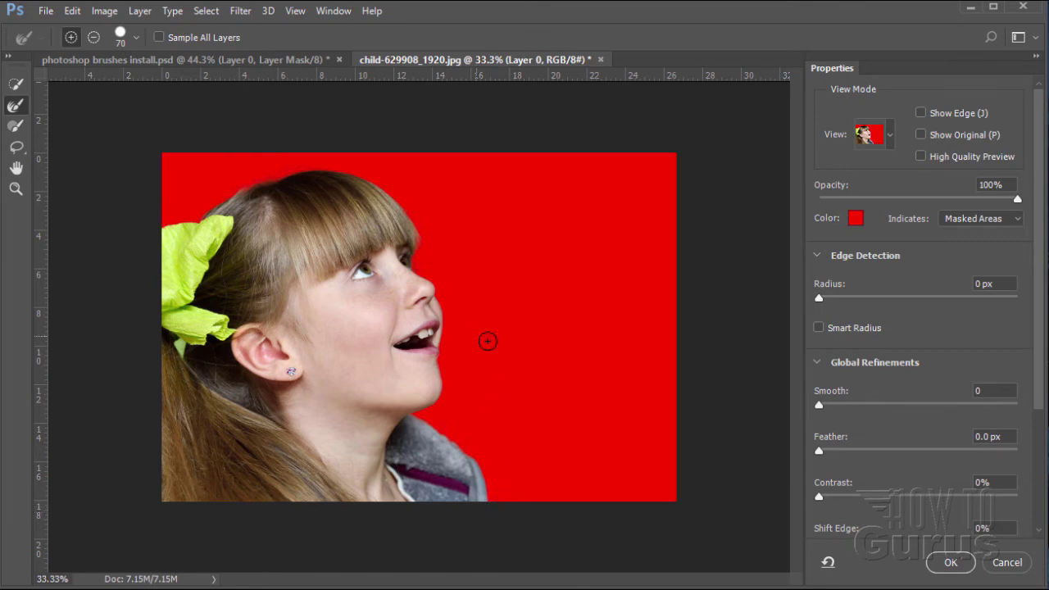
left_click(947, 562)
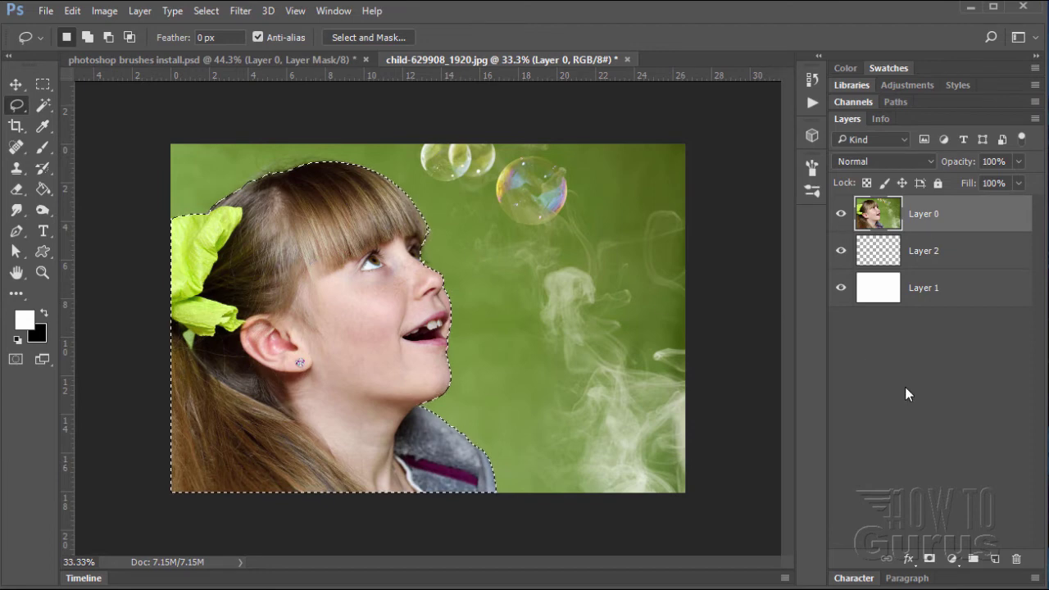
- Mask Layer 0 to the girl selection, then make Layer 2 active
left_click(928, 559)
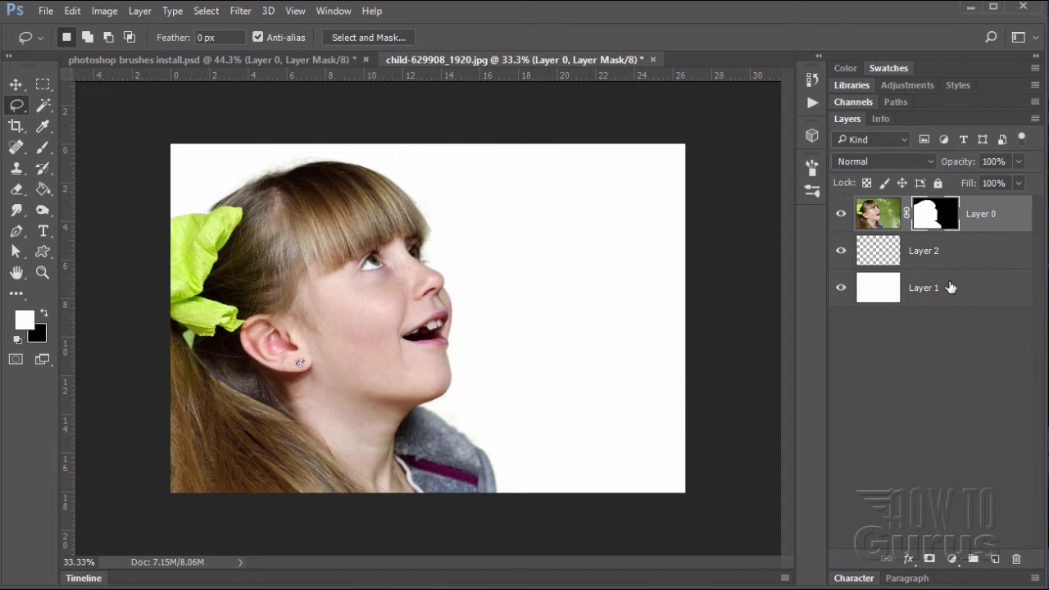
left_click(936, 254)
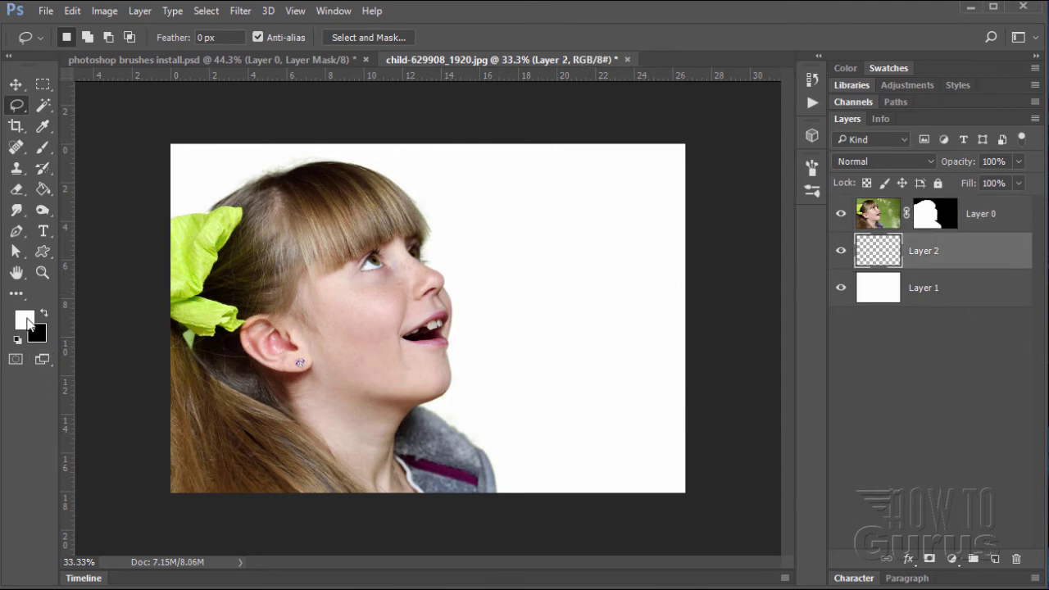
- Set the foreground colour to bright green 5cfc04
left_click(26, 320)
left_click(737, 324)
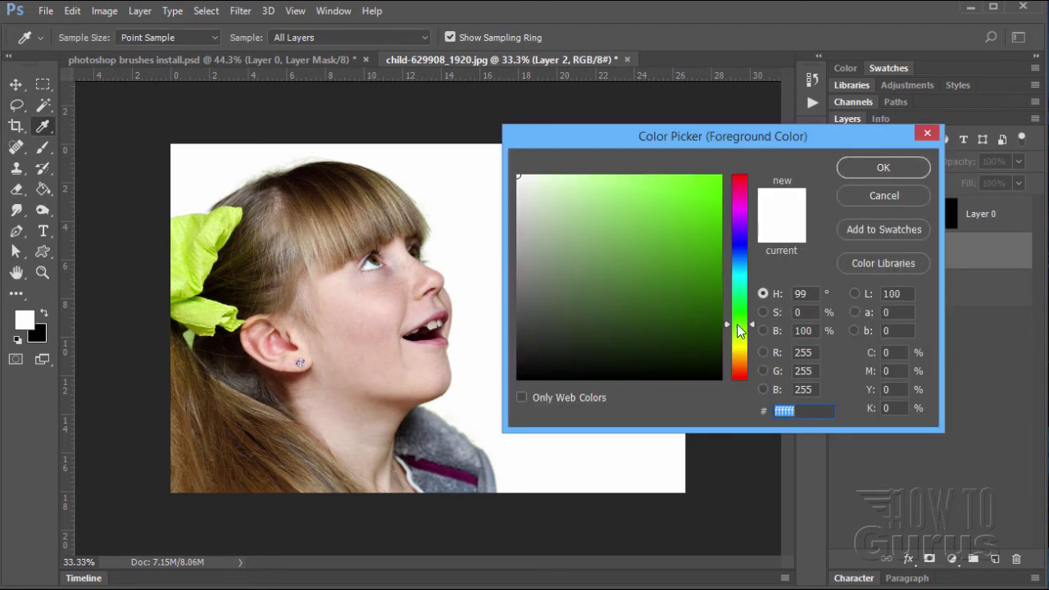
left_click_drag(718, 196, 718, 177)
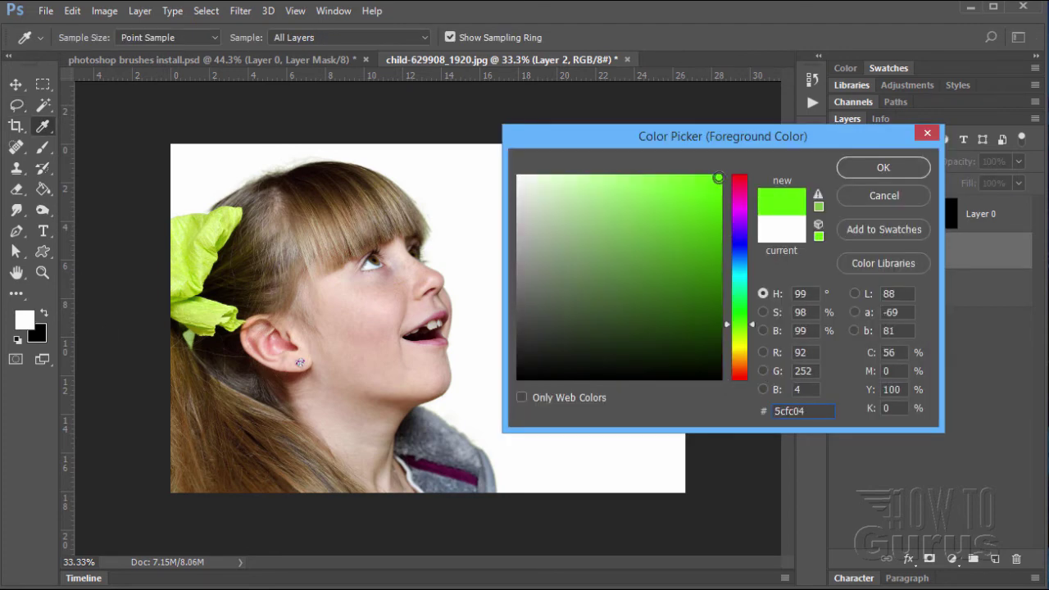
left_click(885, 168)
- Set the background colour to light blue 049eff
left_click(46, 336)
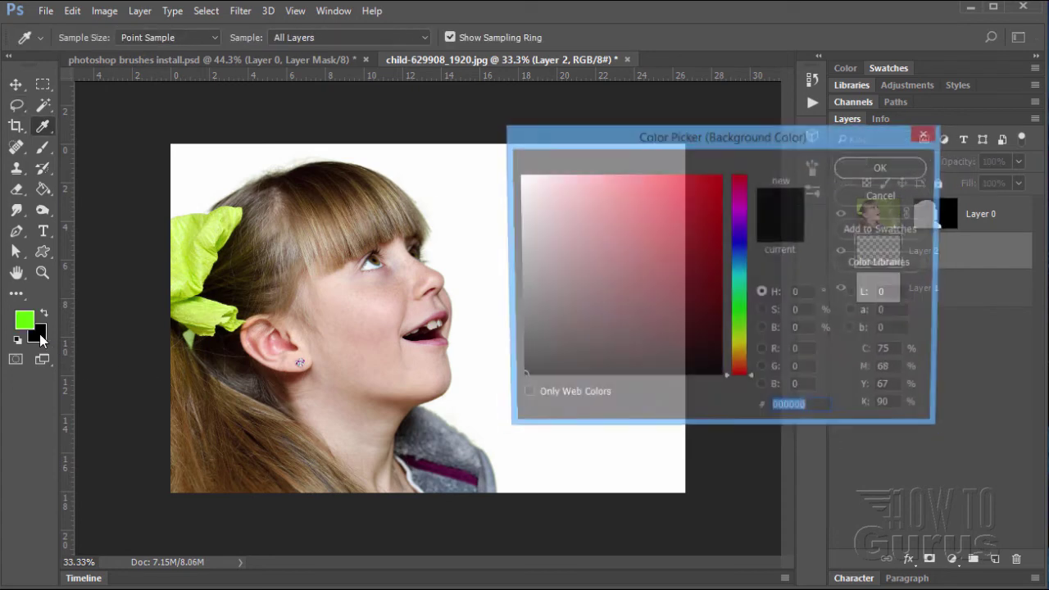
left_click(740, 262)
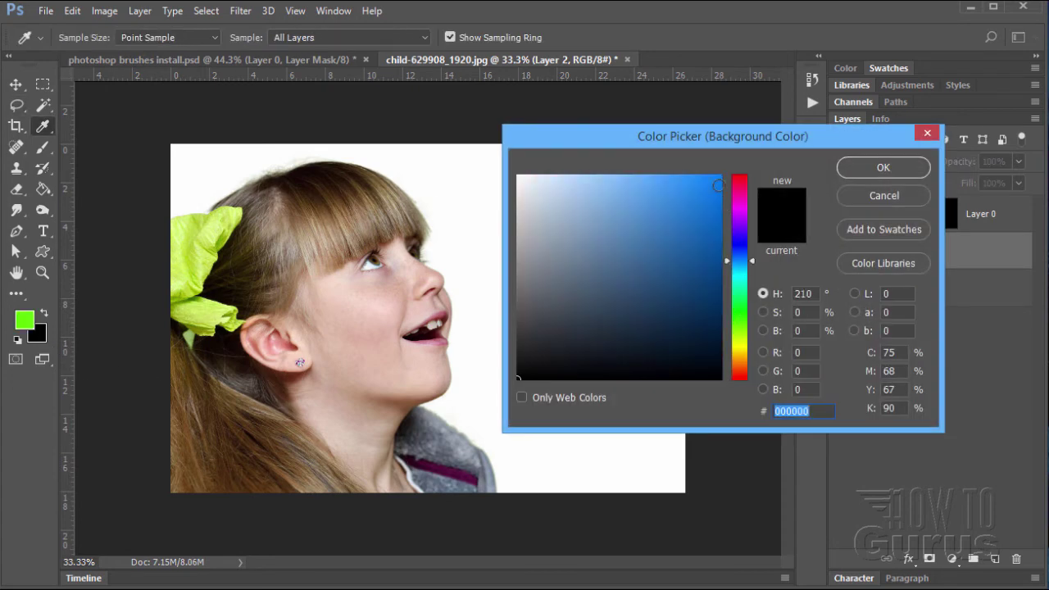
left_click(718, 176)
left_click_drag(750, 260, 751, 264)
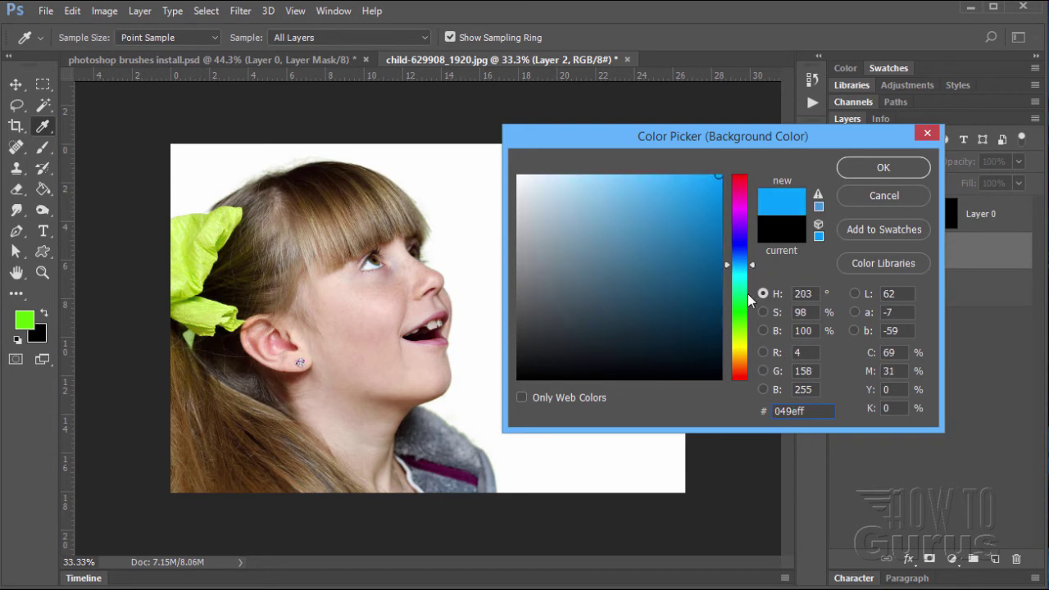
left_click(858, 170)
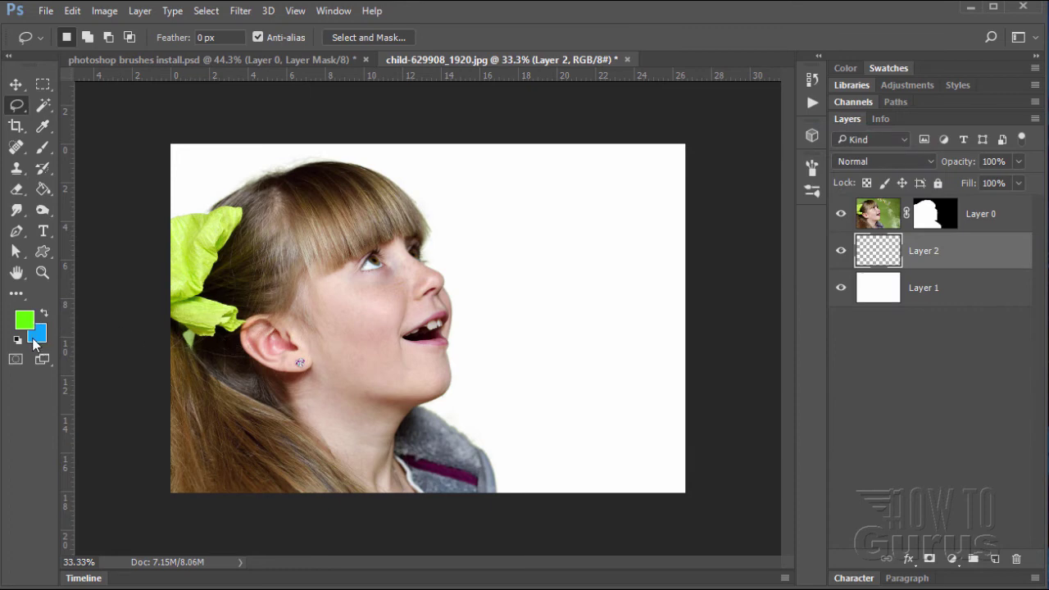
- With the Brush tool, choose the 2440 splatter tip and set its size to 900 px
left_click(45, 150)
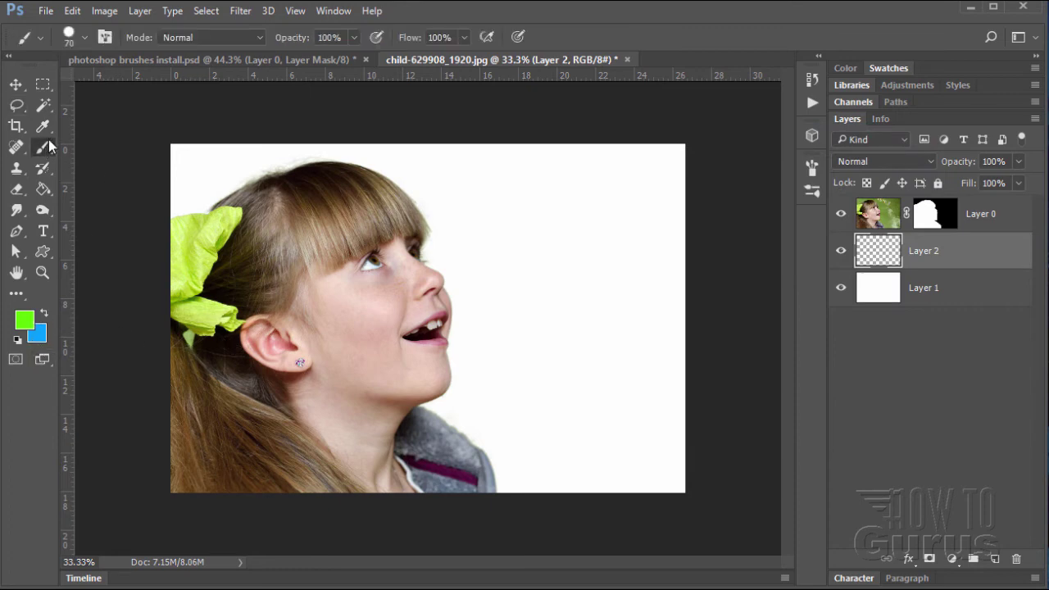
left_click(85, 37)
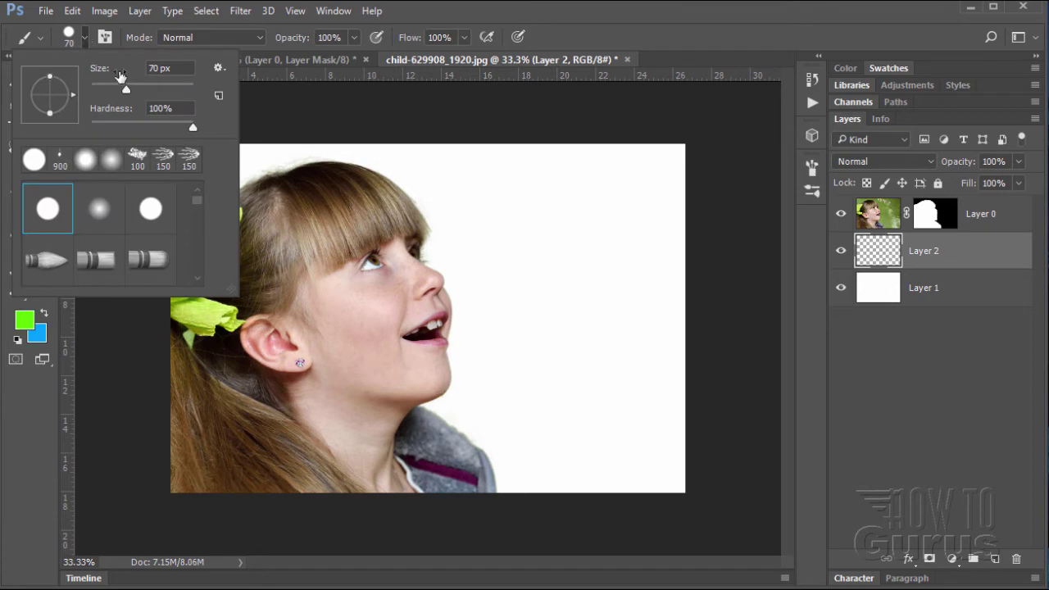
mouse_move(197, 211)
left_mouse_down()
mouse_move(188, 283)
mouse_move(197, 286)
mouse_move(194, 194)
mouse_move(190, 205)
left_mouse_up()
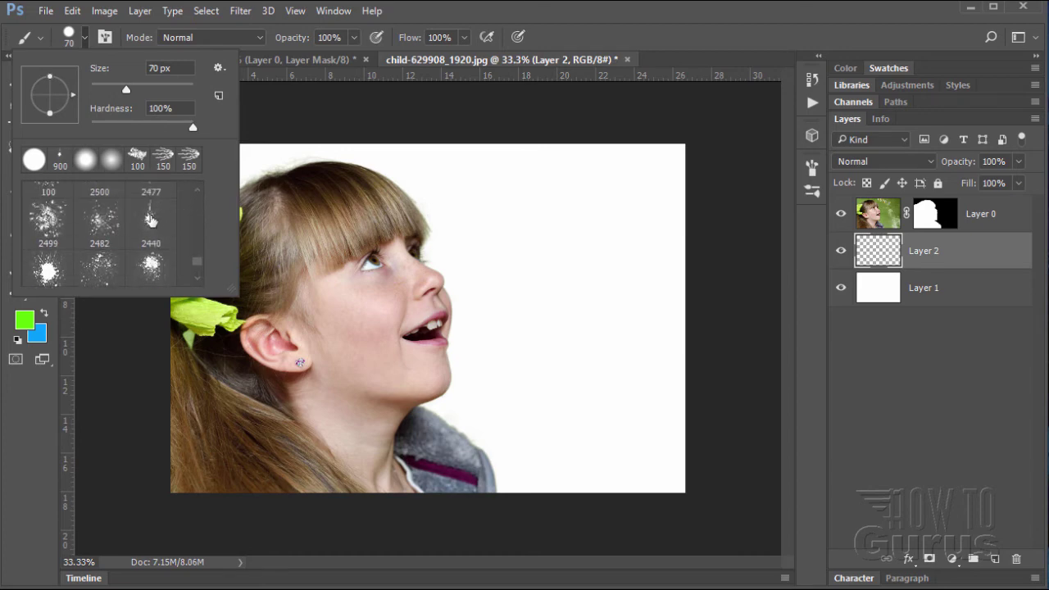
left_click(149, 220)
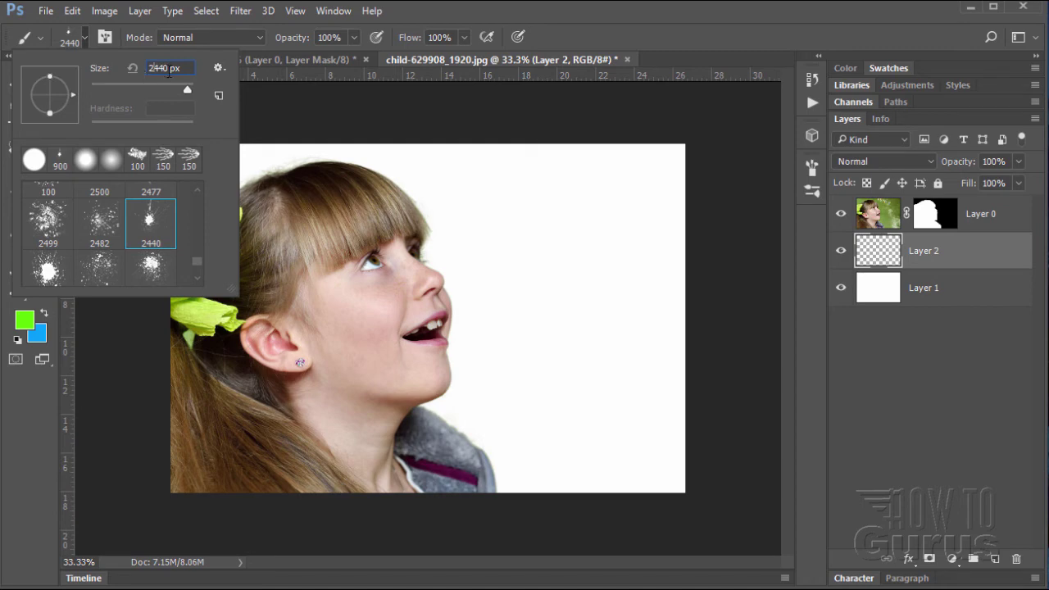
left_click_drag(169, 71, 146, 68)
type("900")
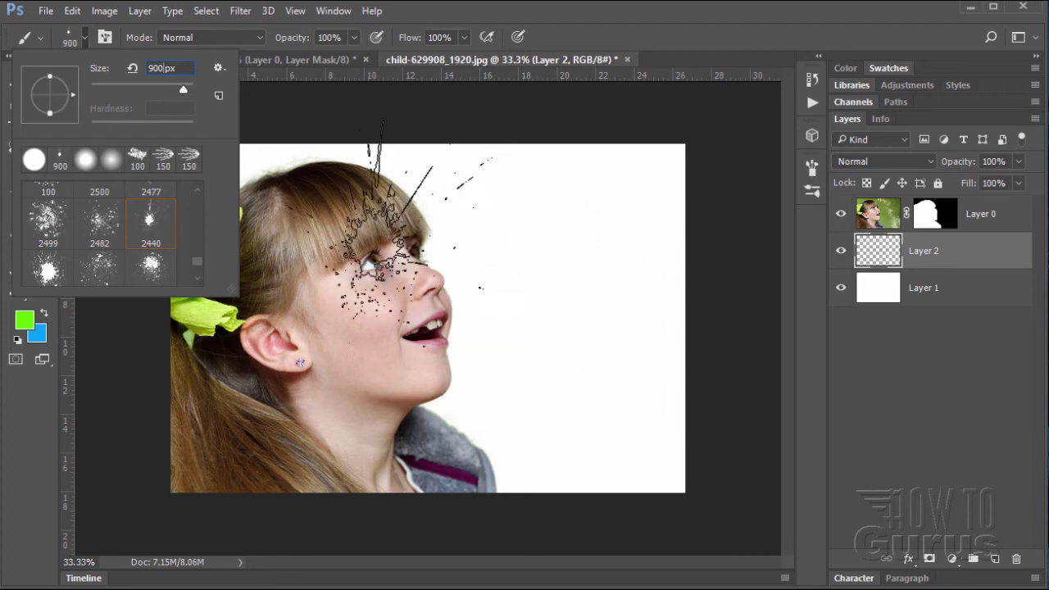
left_click(84, 37)
left_click_drag(563, 332, 565, 336)
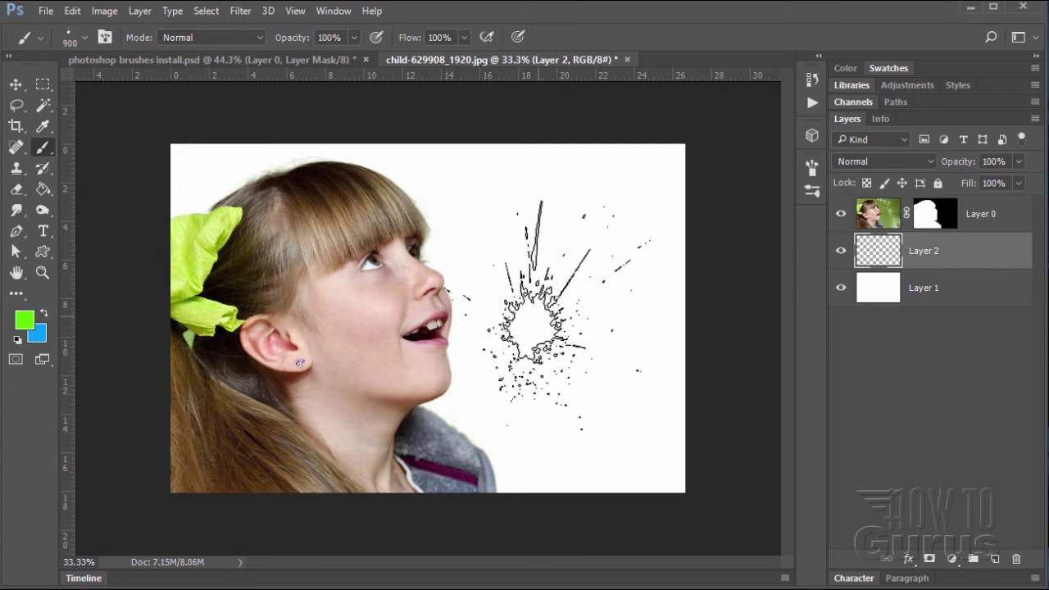
- Enable Shape Dynamics: size jitter 72%, minimum diameter 1%, angle jitter 21%, roundness jitter 16%
left_click(336, 11)
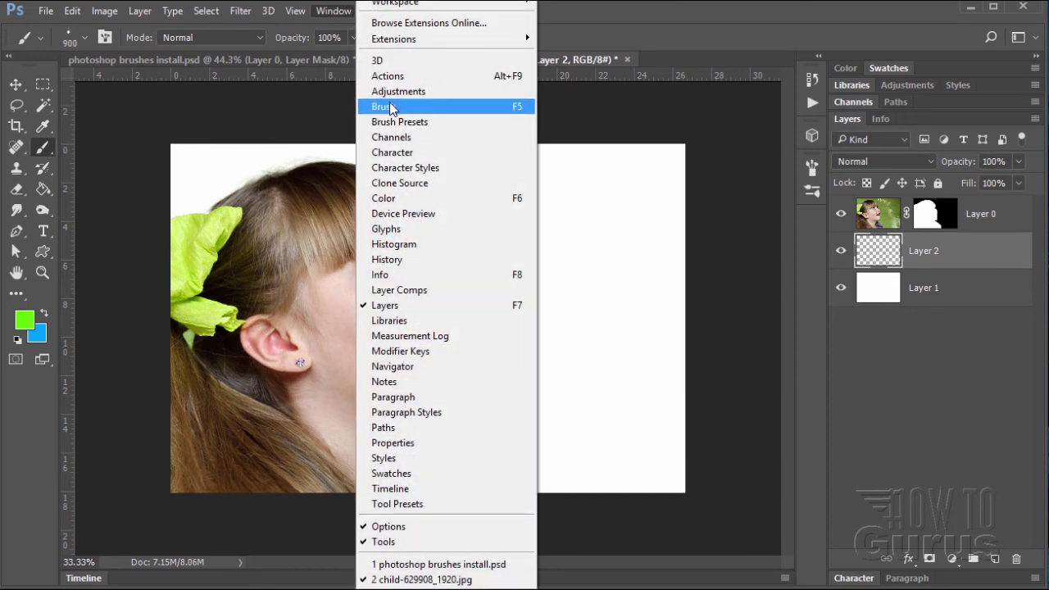
left_click(446, 106)
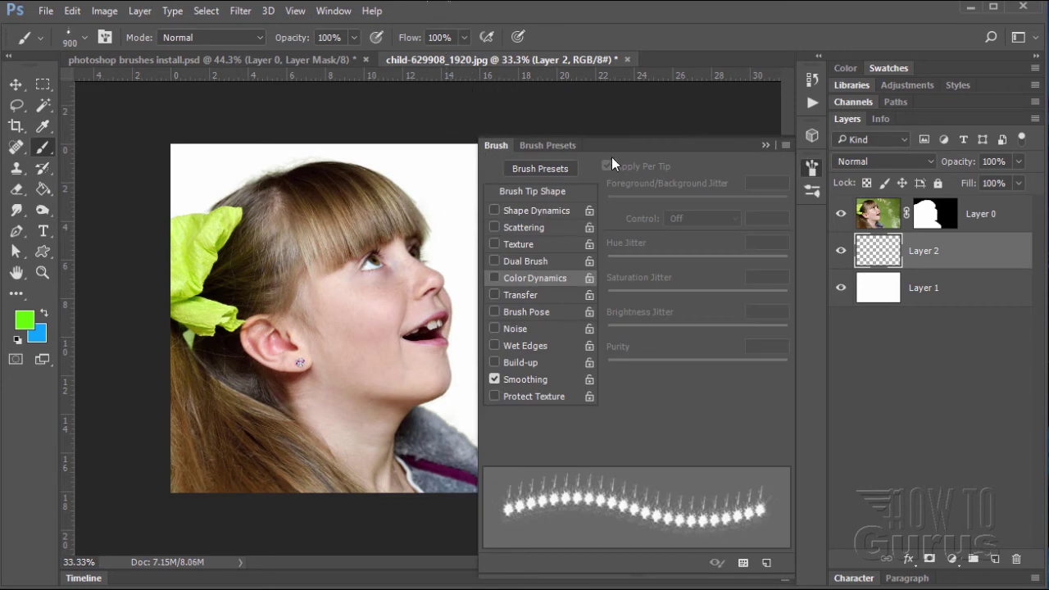
left_click(532, 213)
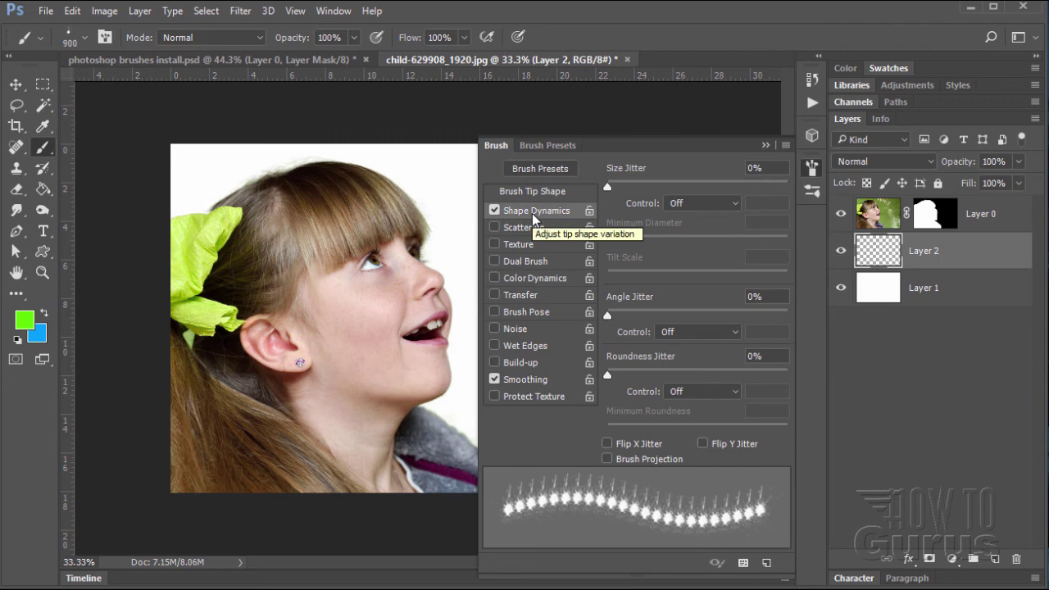
left_click(754, 167)
double_click(754, 167)
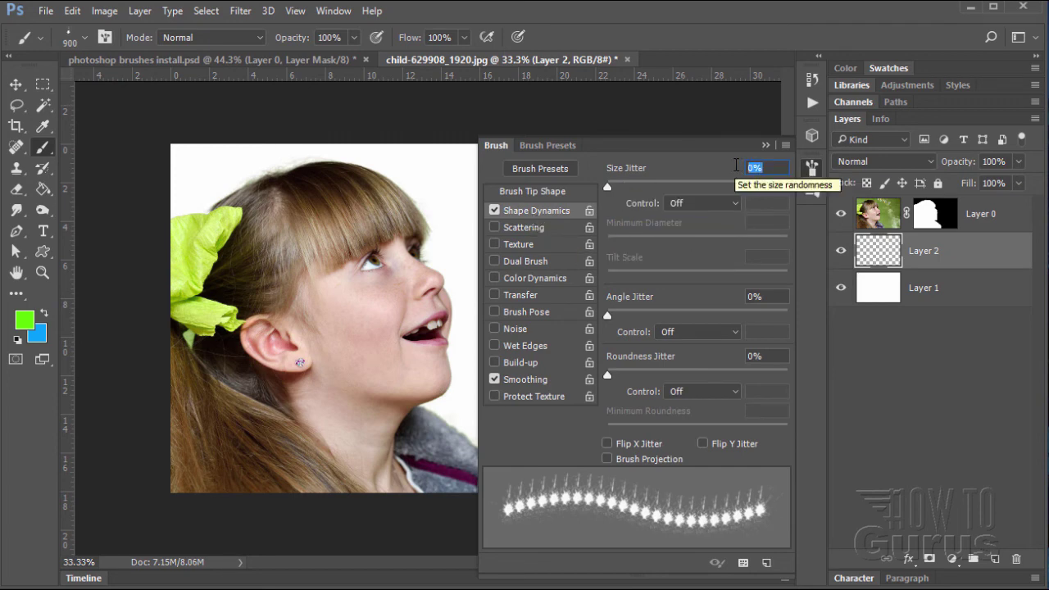
type("72")
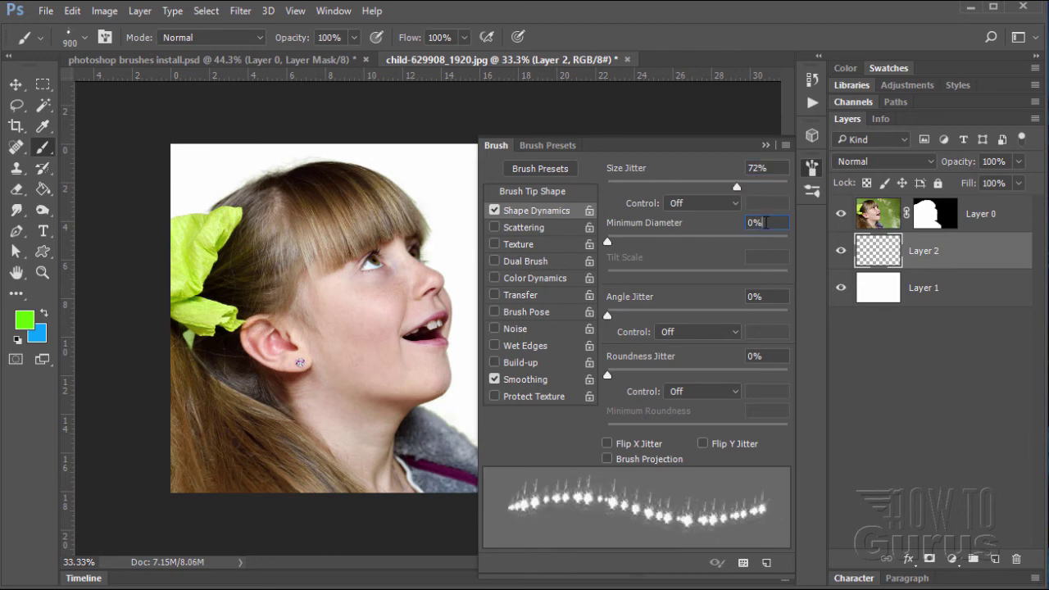
double_click(765, 222)
type("1")
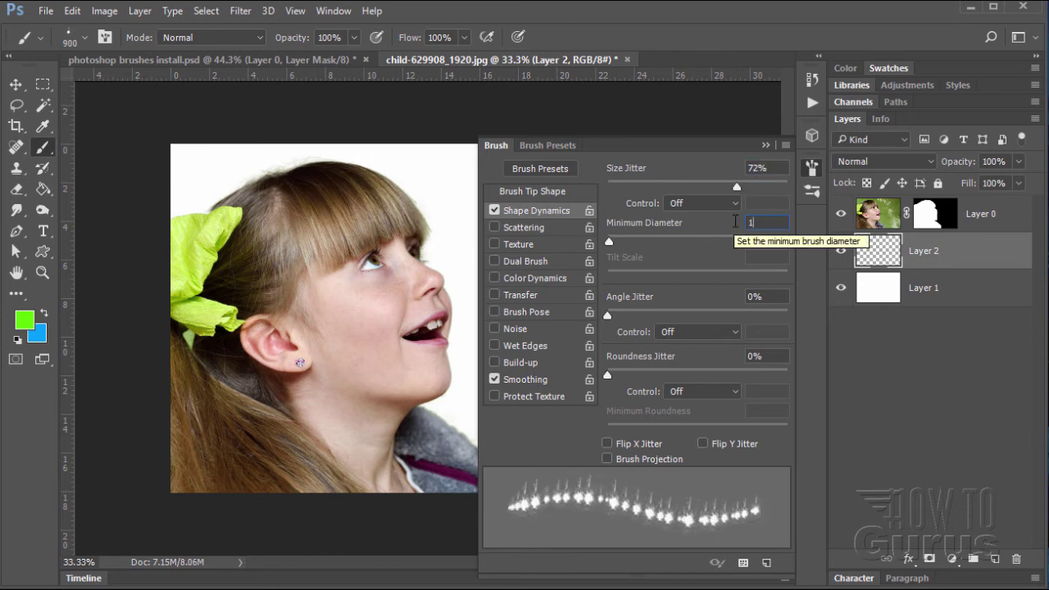
double_click(768, 297)
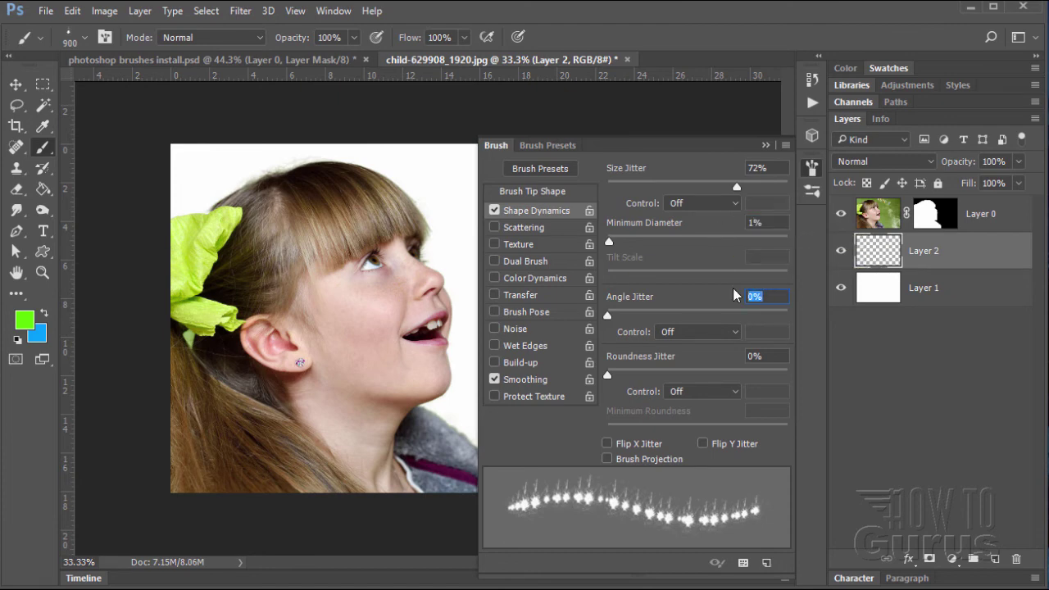
type("21")
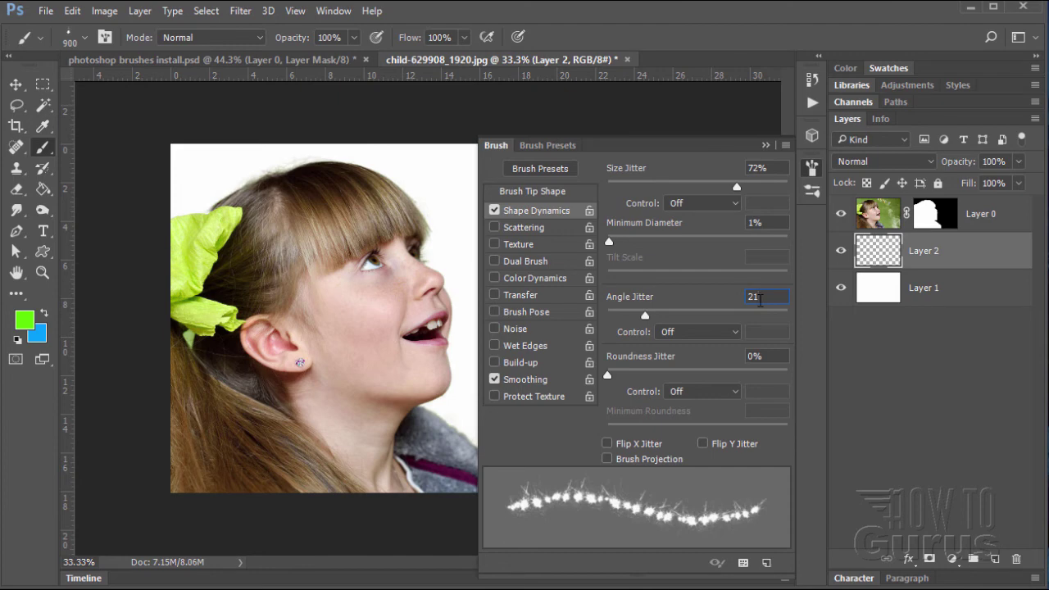
double_click(749, 355)
type("16")
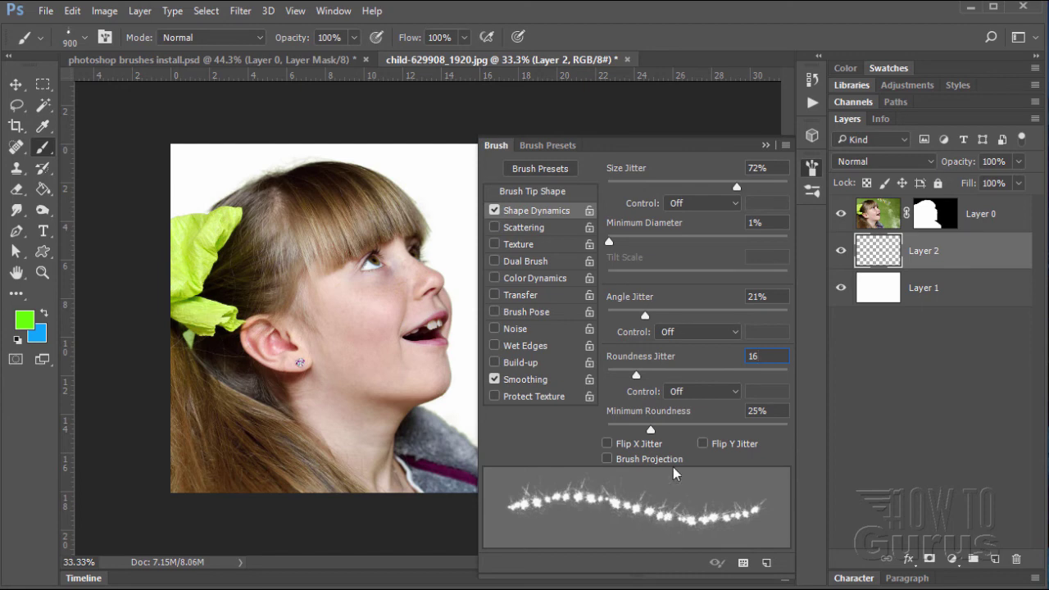
- Enable Scattering with scatter 121%, count 2 and count jitter 9%
left_click(521, 228)
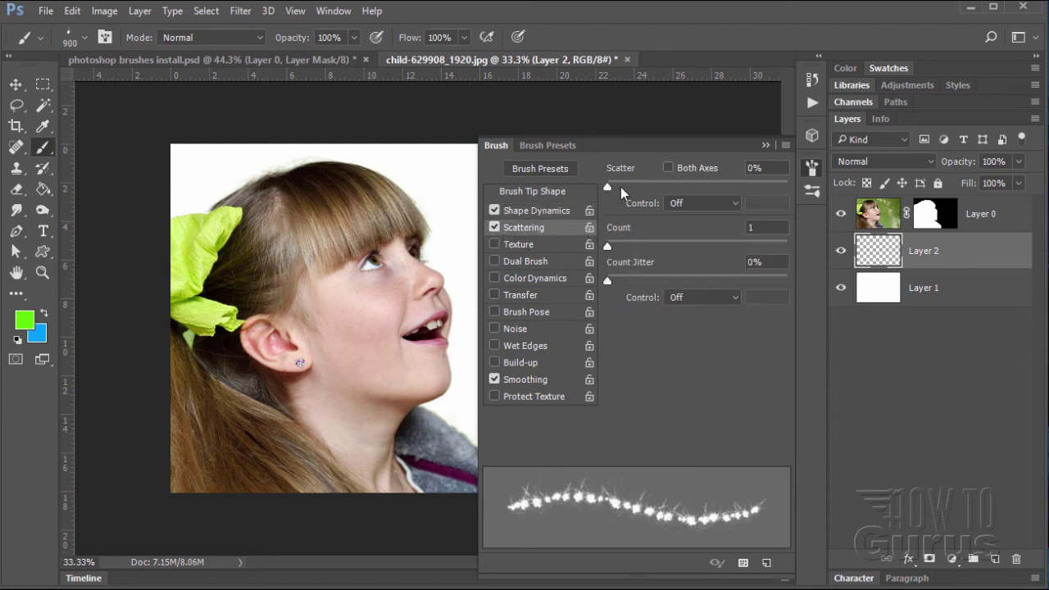
left_click(767, 168)
type("121")
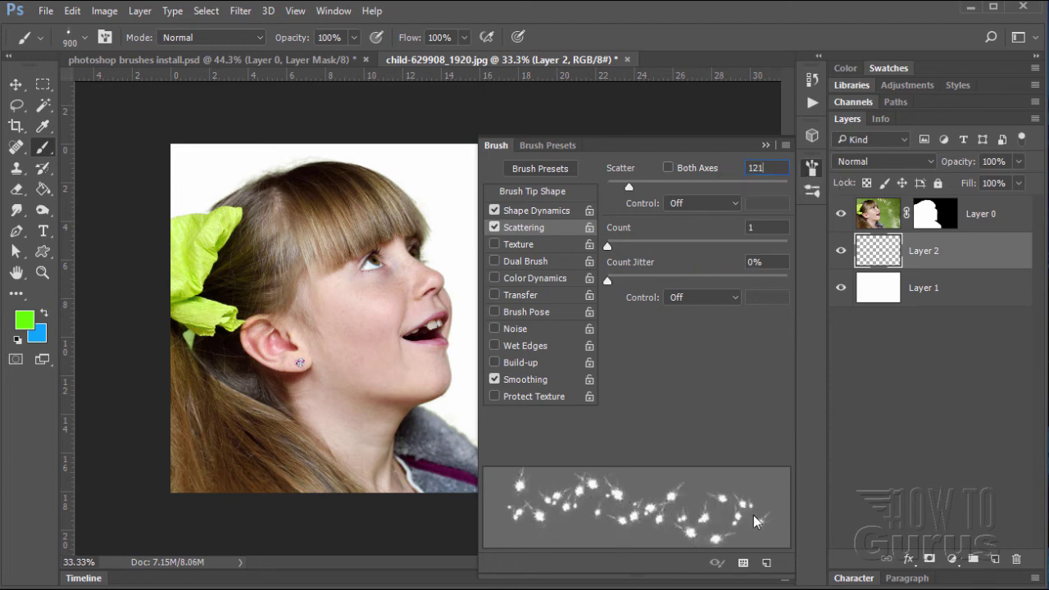
left_click(759, 227)
type("2")
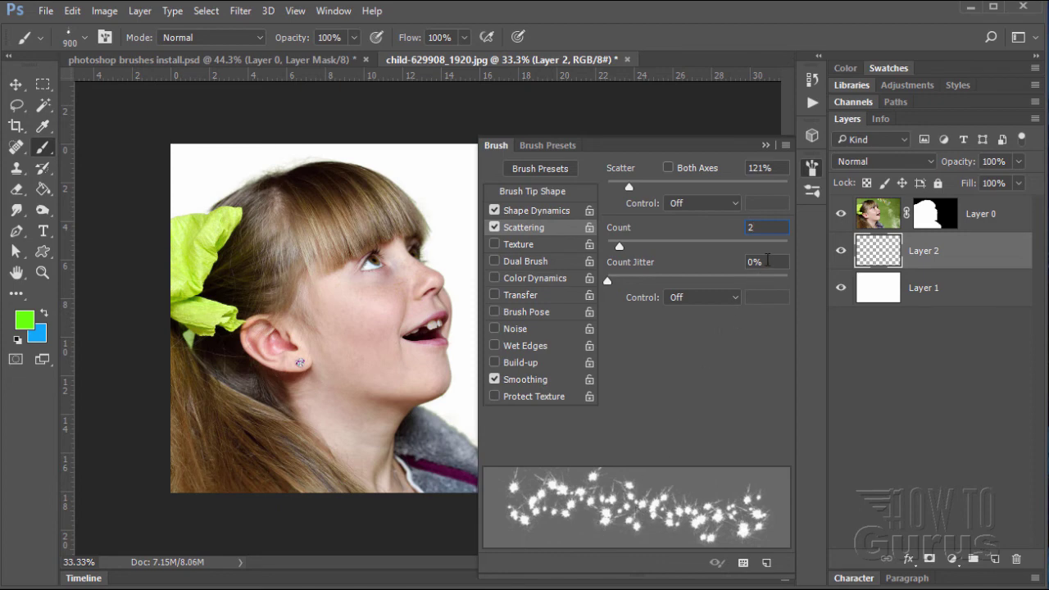
left_click_drag(767, 260, 723, 260)
type("9")
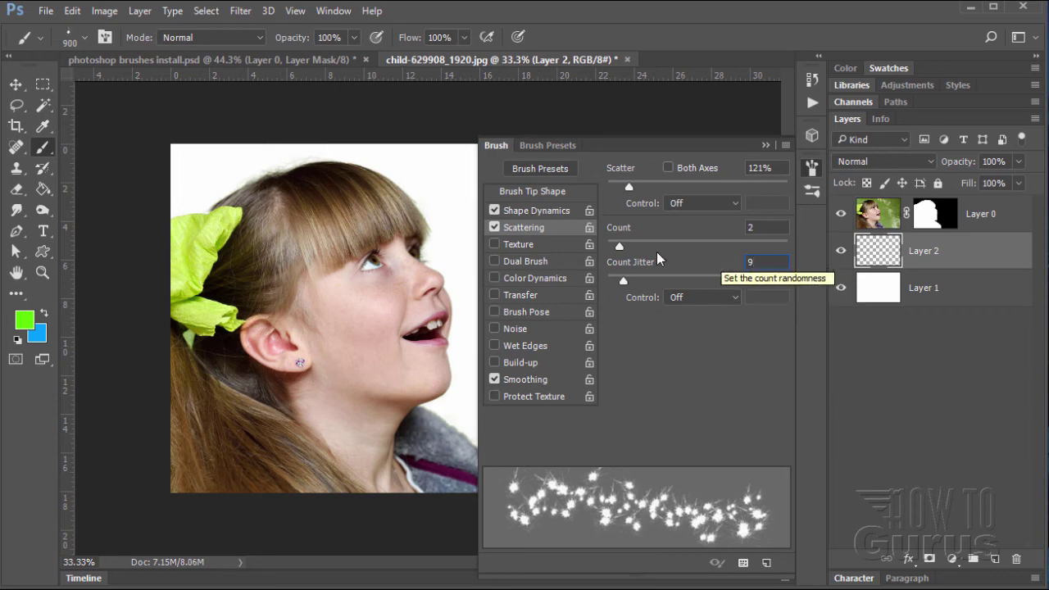
- Enable Color Dynamics and review the Shape Dynamics and Scattering settings
left_click(536, 279)
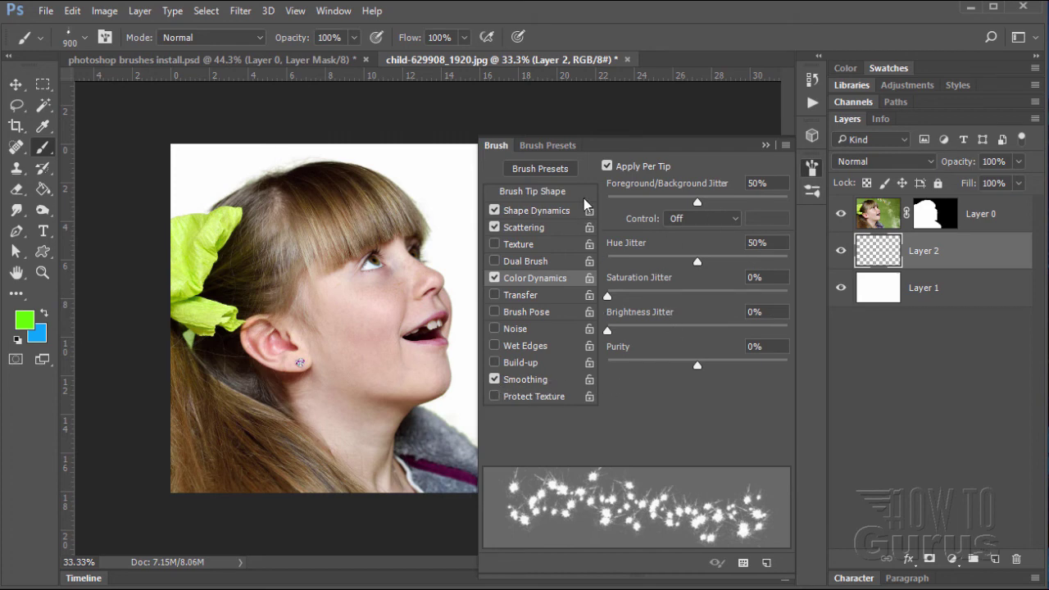
left_click(541, 210)
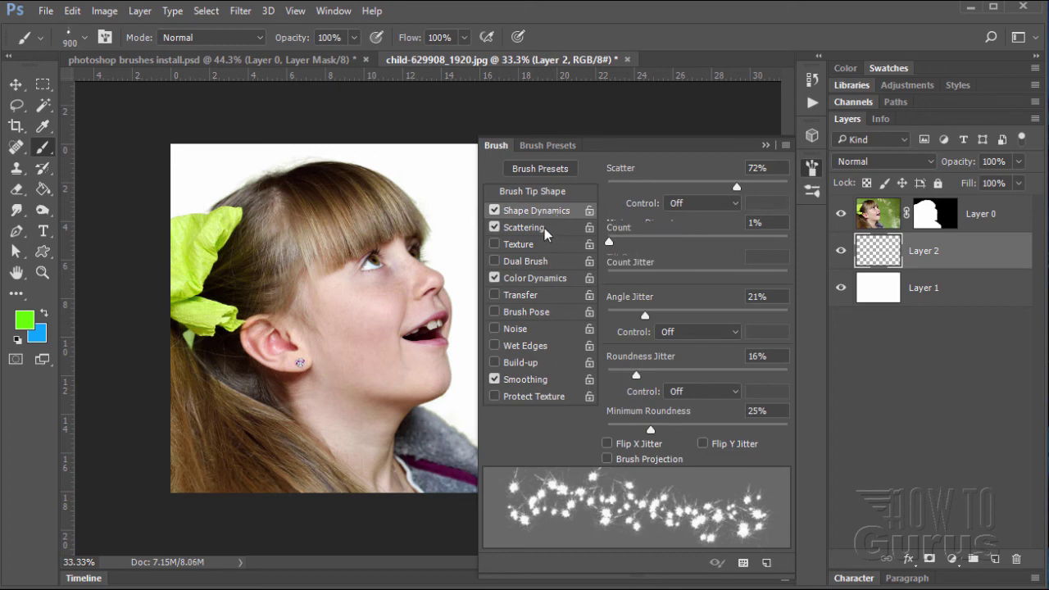
left_click(544, 228)
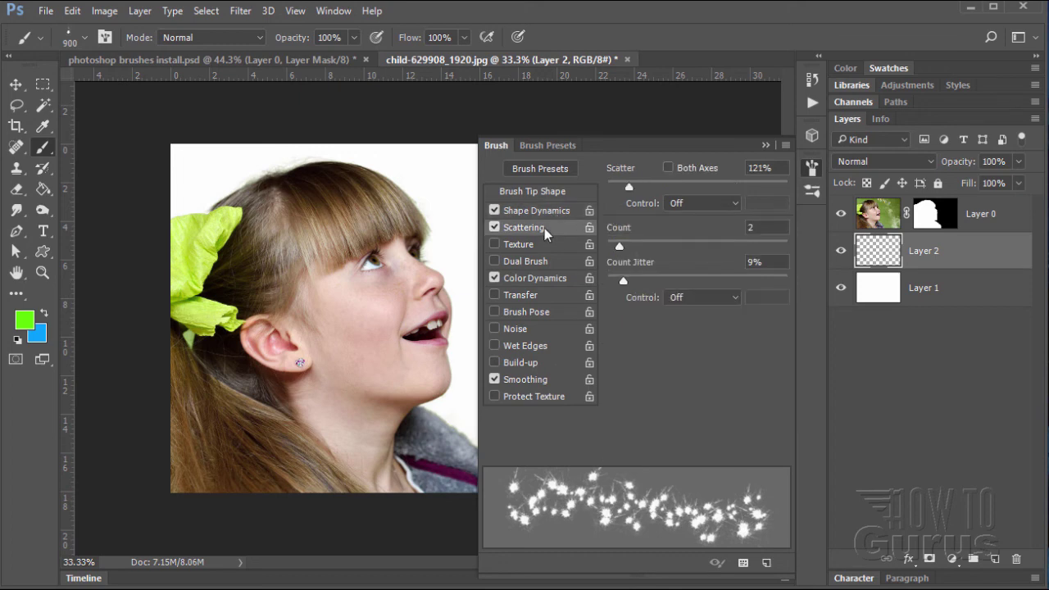
left_click(547, 280)
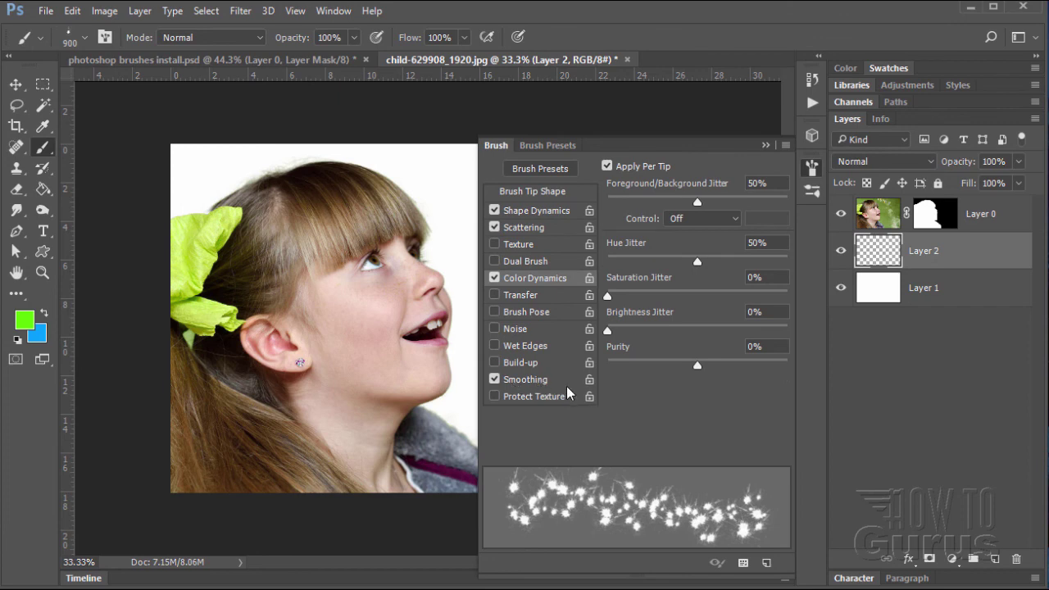
- Paint cyan and green splatters right of the face, along the top and top-left
left_click(765, 146)
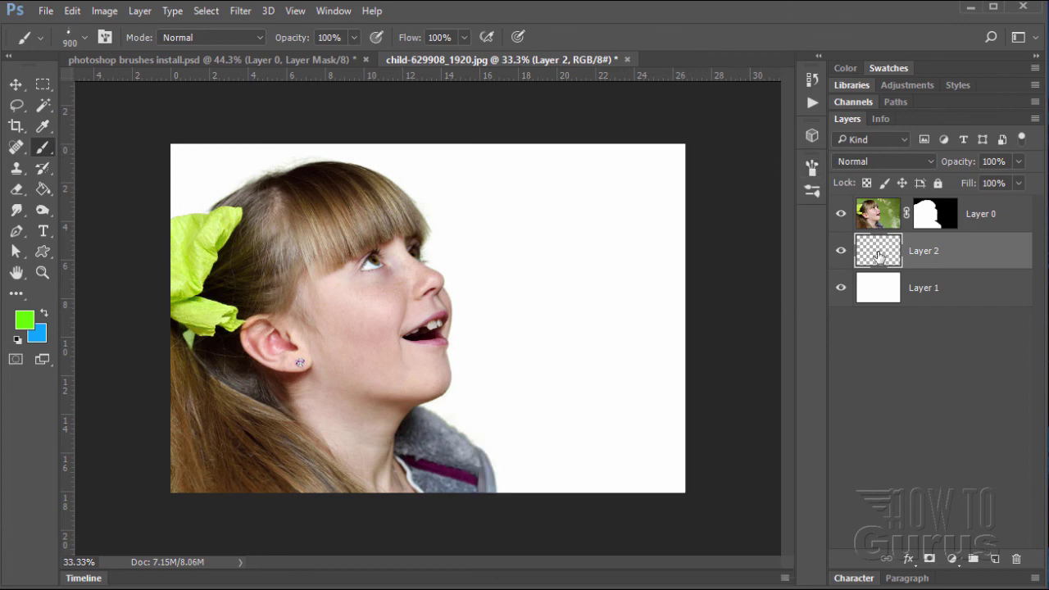
mouse_move(532, 364)
left_mouse_down()
mouse_move(491, 374)
mouse_move(533, 389)
left_mouse_up()
mouse_move(610, 331)
left_mouse_down()
mouse_move(620, 361)
mouse_move(587, 392)
mouse_move(512, 293)
mouse_move(594, 349)
mouse_move(586, 187)
left_mouse_up()
mouse_move(464, 193)
left_mouse_down()
mouse_move(443, 178)
mouse_move(336, 135)
left_mouse_up()
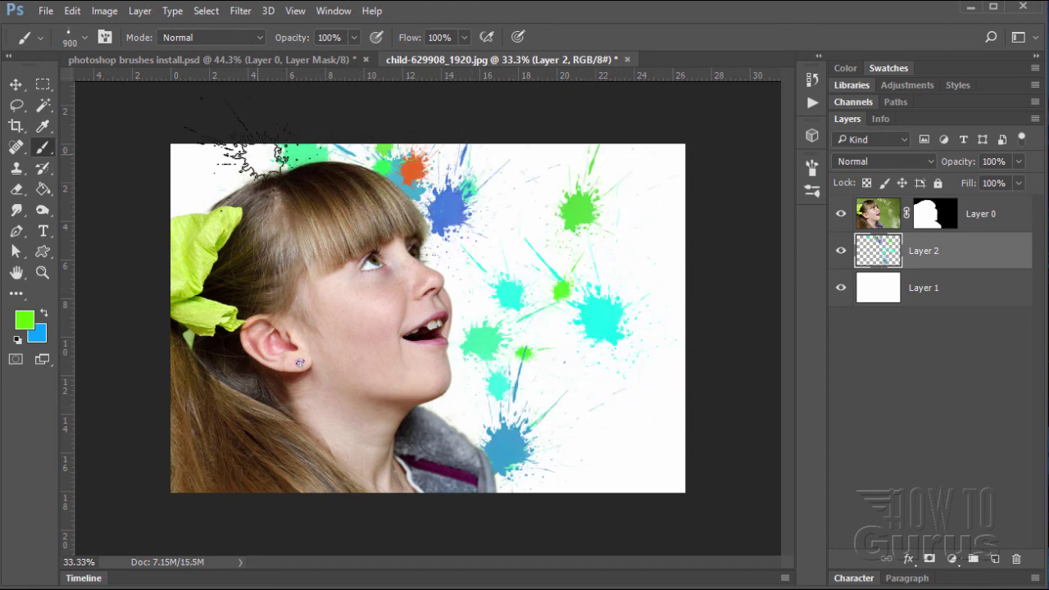
left_click(229, 163)
left_click(479, 282)
- Stamp more green, yellow, orange, teal and light-blue splatters across the upper right
left_click(484, 434)
left_click(602, 401)
left_click(664, 393)
left_click(586, 241)
left_click(577, 176)
left_click(656, 180)
left_click(566, 246)
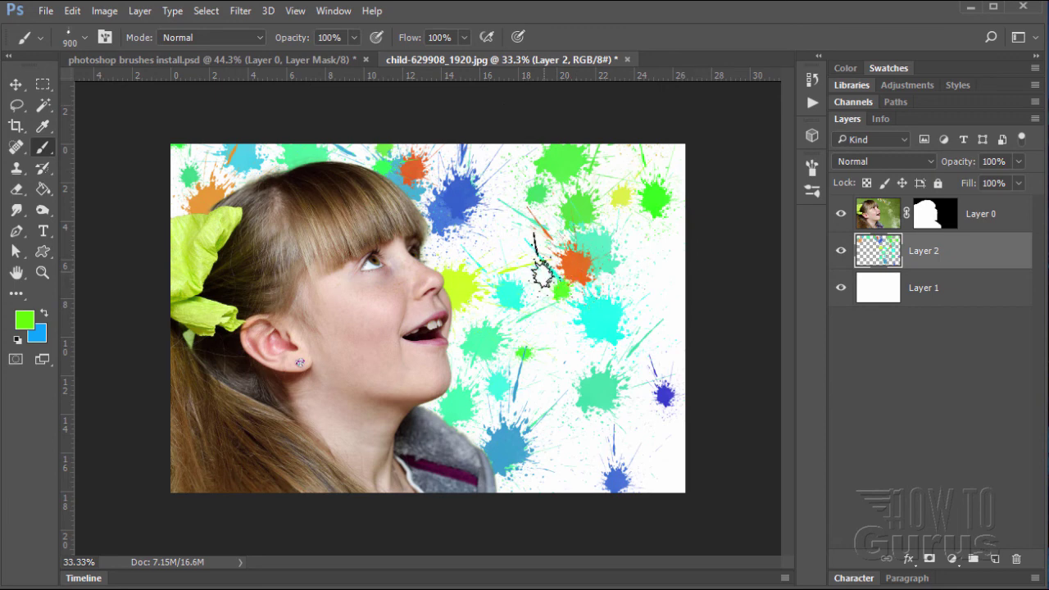
left_click(612, 246)
left_click(594, 197)
left_click(523, 209)
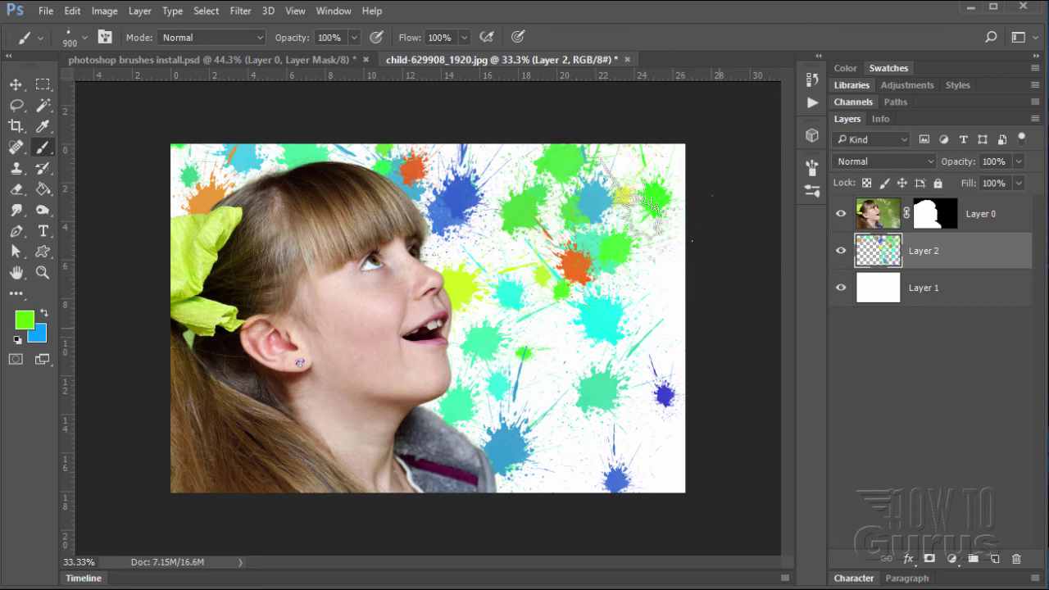
left_click(655, 307)
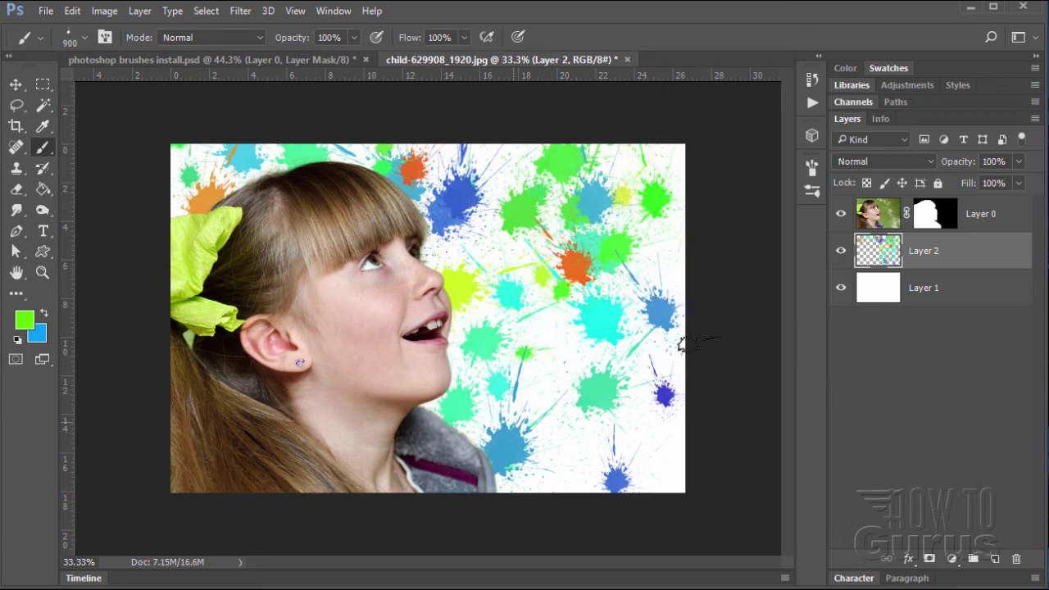